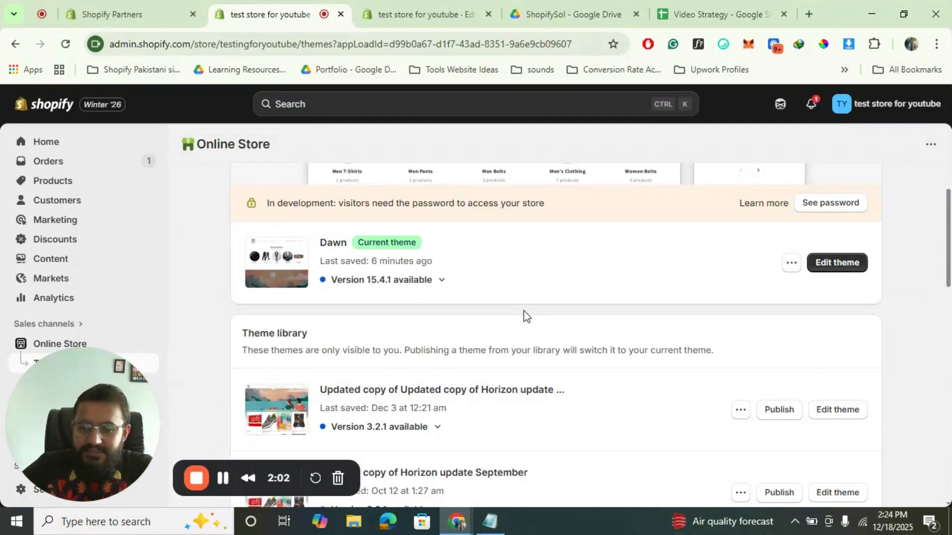
# Examine the existing Shop by collection carousel in the Dawn theme editor, checking its slide navigation and its desktop and mobile previews
pyautogui.click(472, 14)
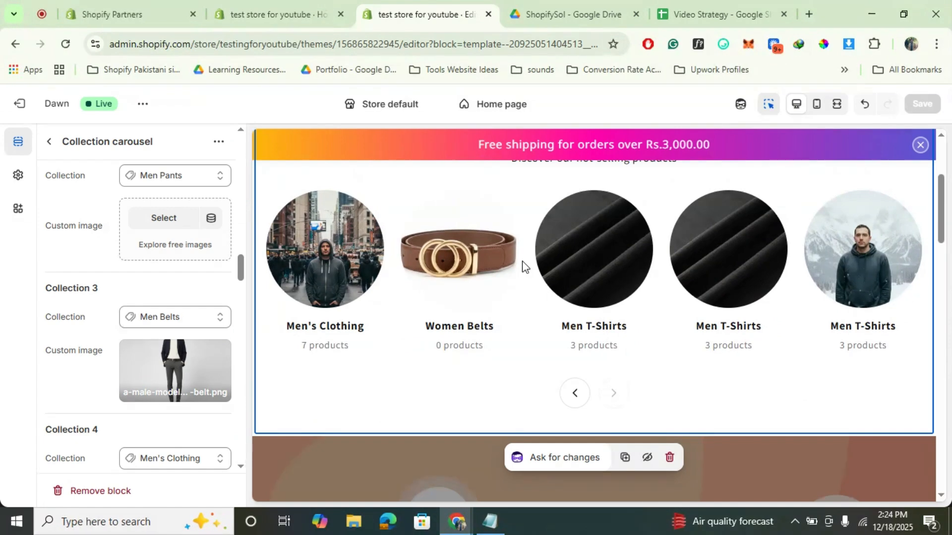
pyautogui.scroll(-2, 517, 363)
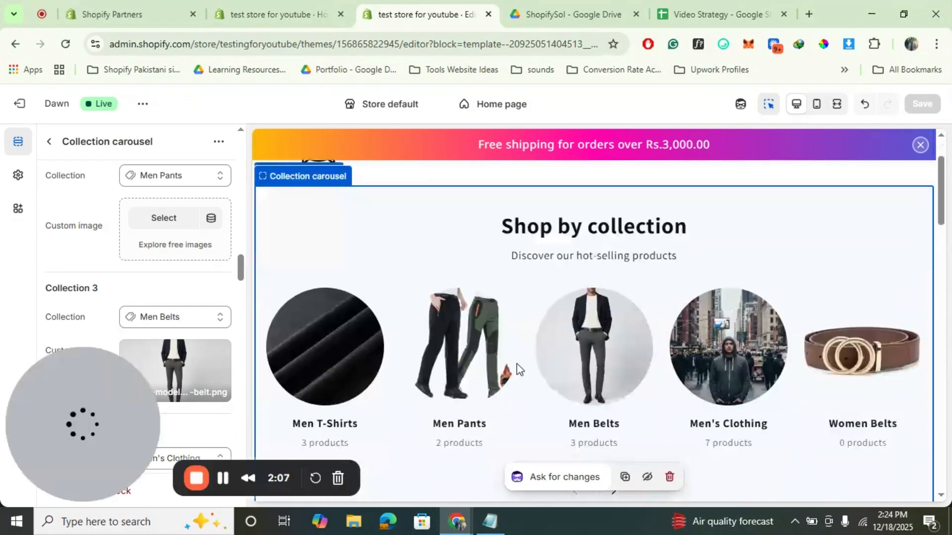
pyautogui.scroll(-1, 516, 363)
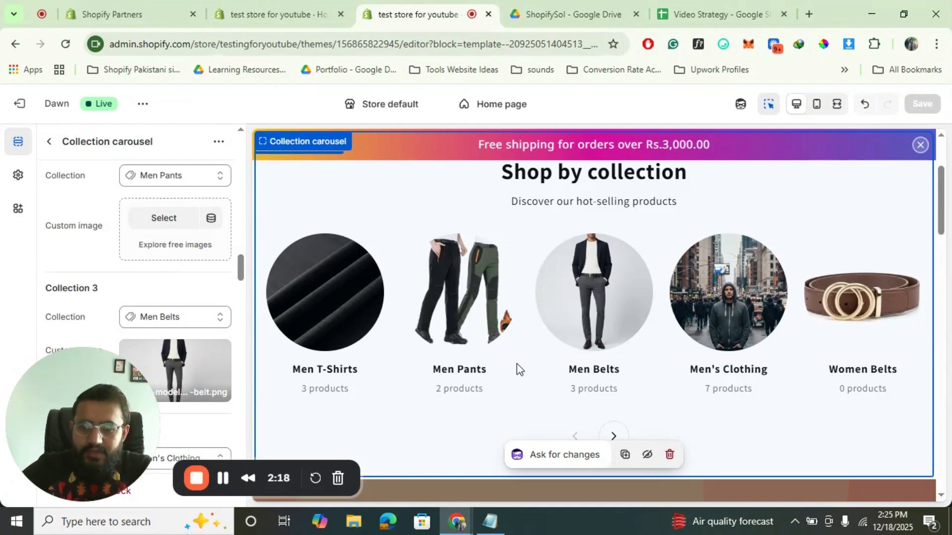
pyautogui.scroll(-1, 618, 382)
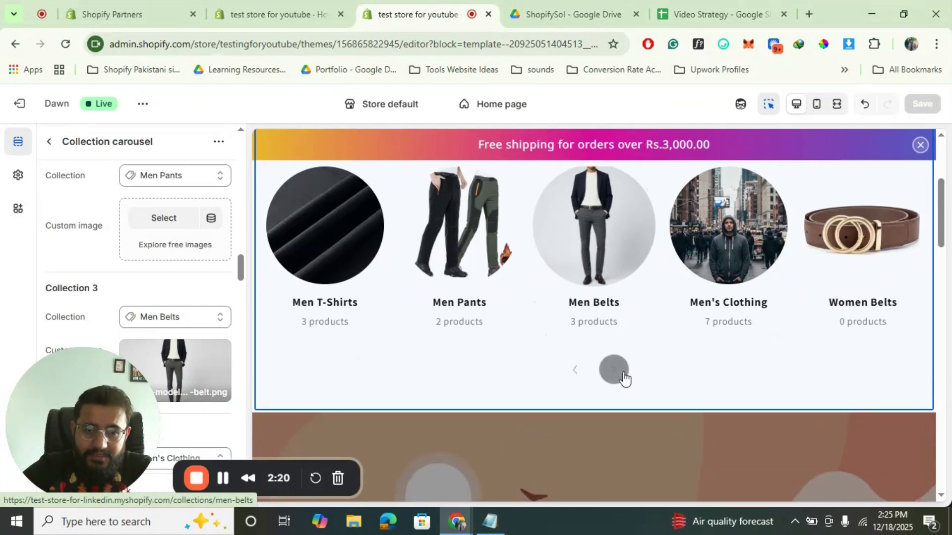
pyautogui.click(615, 370)
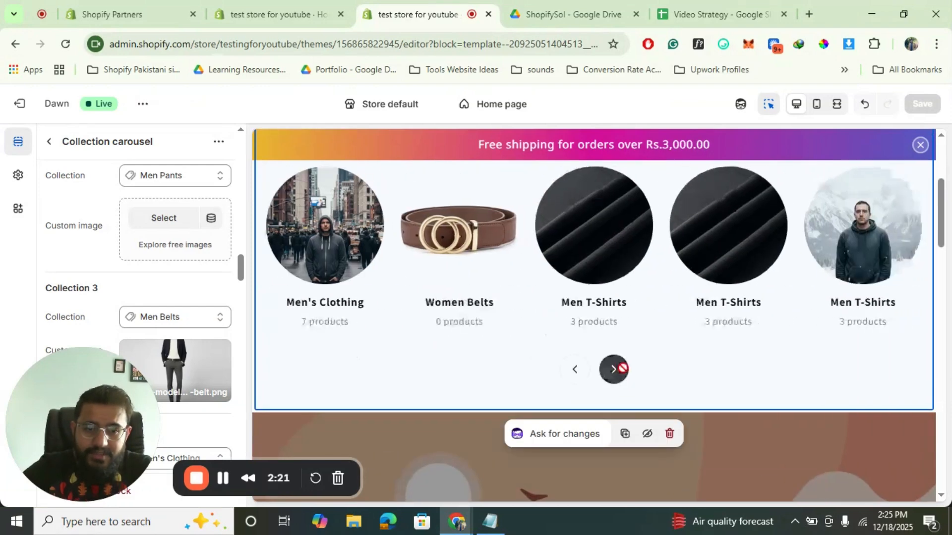
pyautogui.click(576, 369)
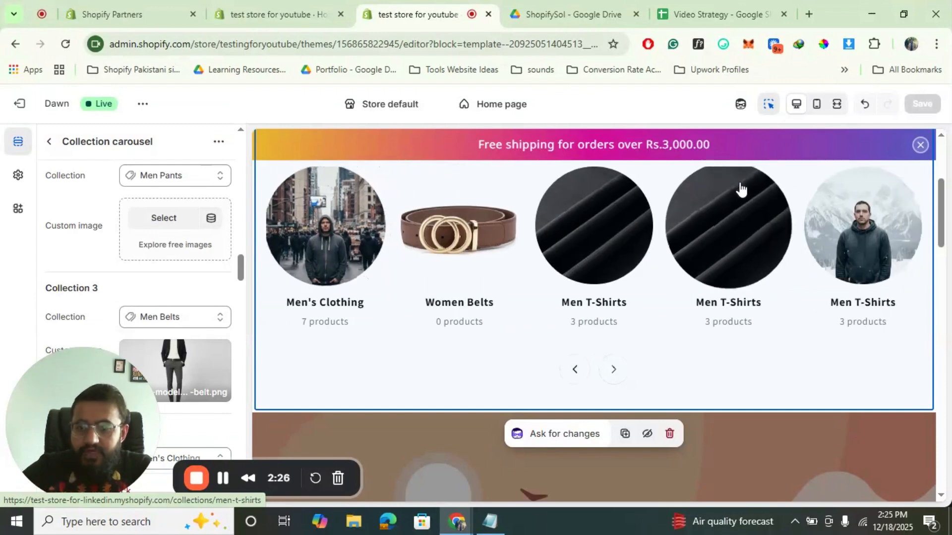
pyautogui.click(818, 113)
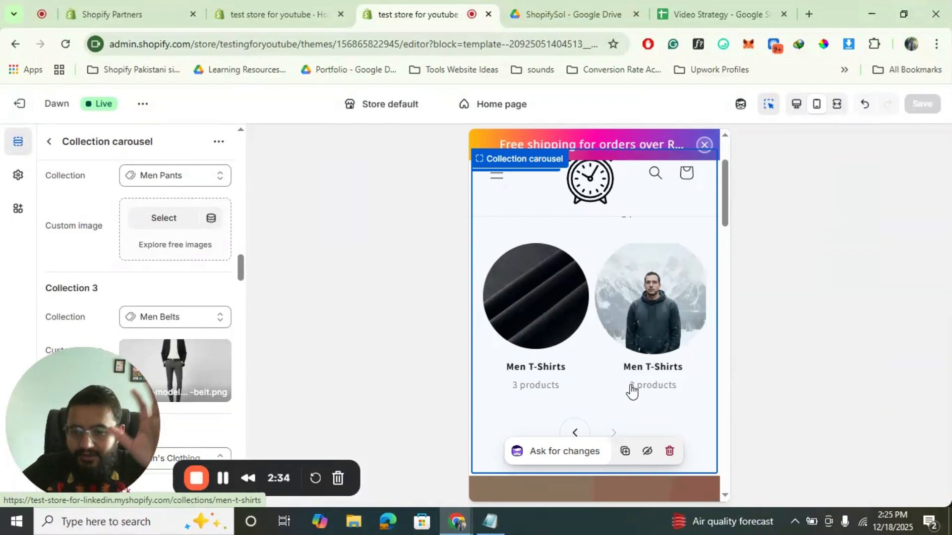
pyautogui.click(795, 107)
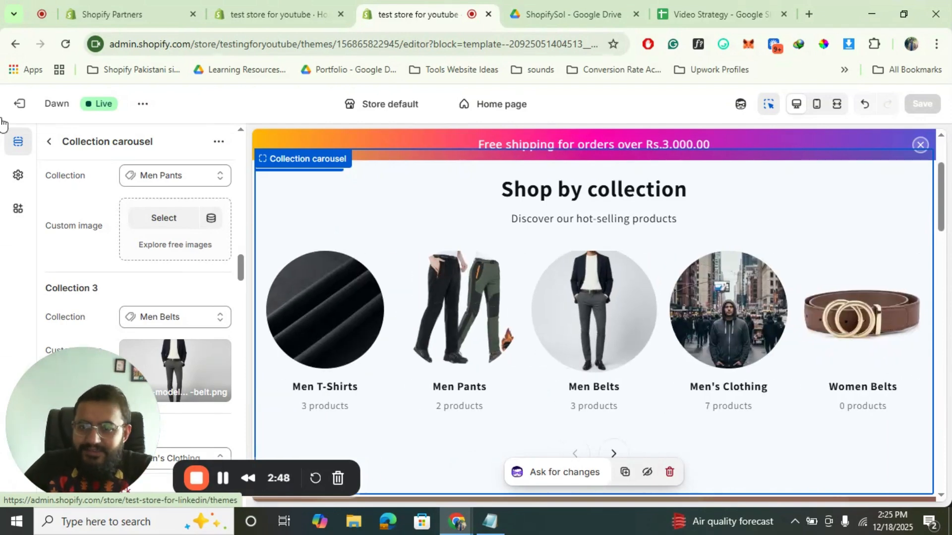
# Delete the template section that contains the collection carousel from the home page
pyautogui.click(48, 142)
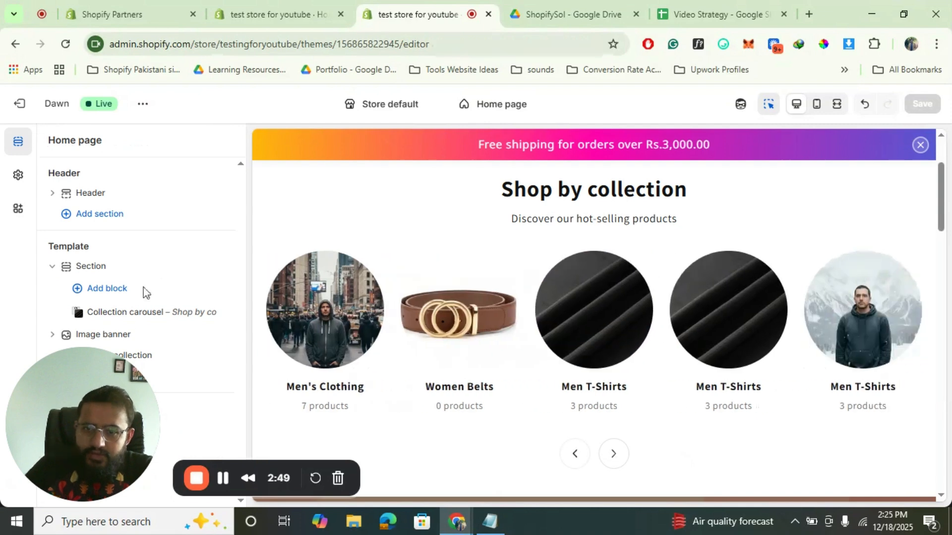
pyautogui.moveTo(85, 373); pyautogui.dragTo(506, 307)
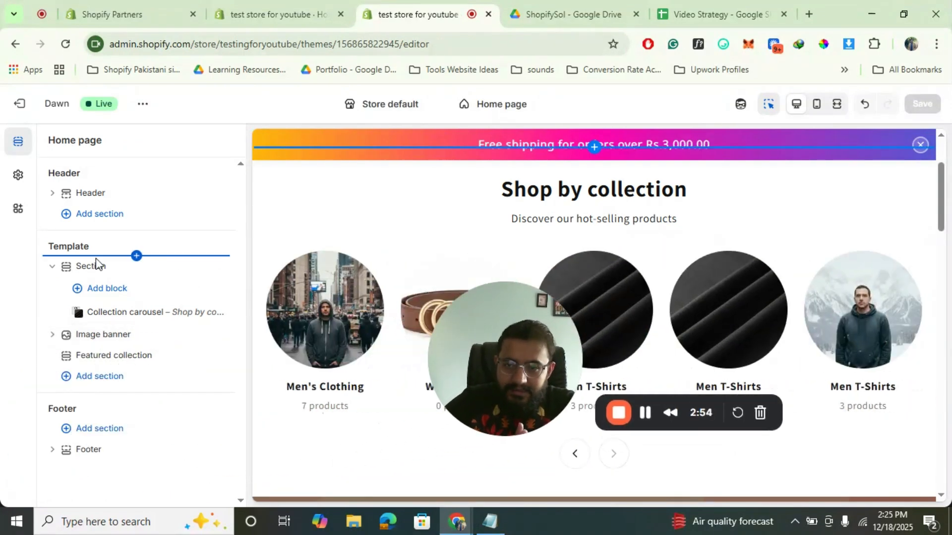
pyautogui.click(94, 262)
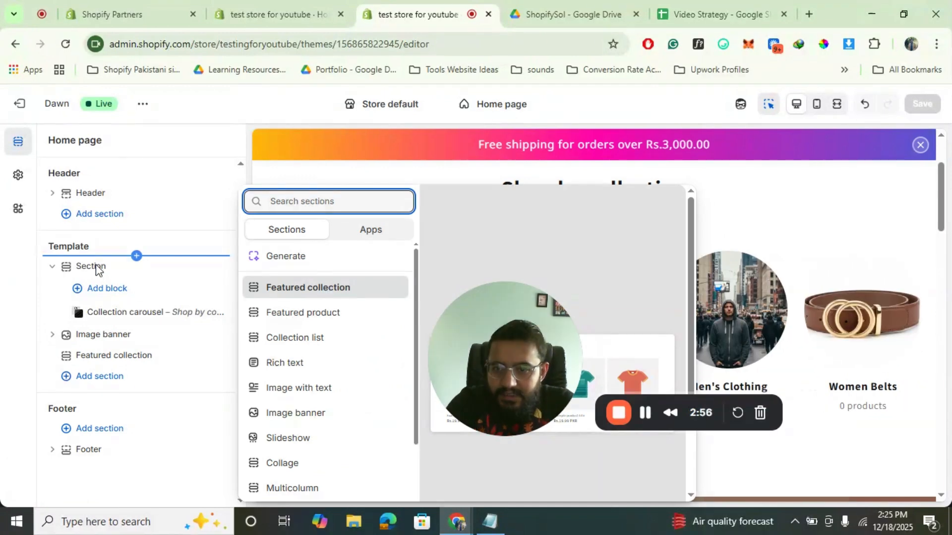
pyautogui.press('Escape')
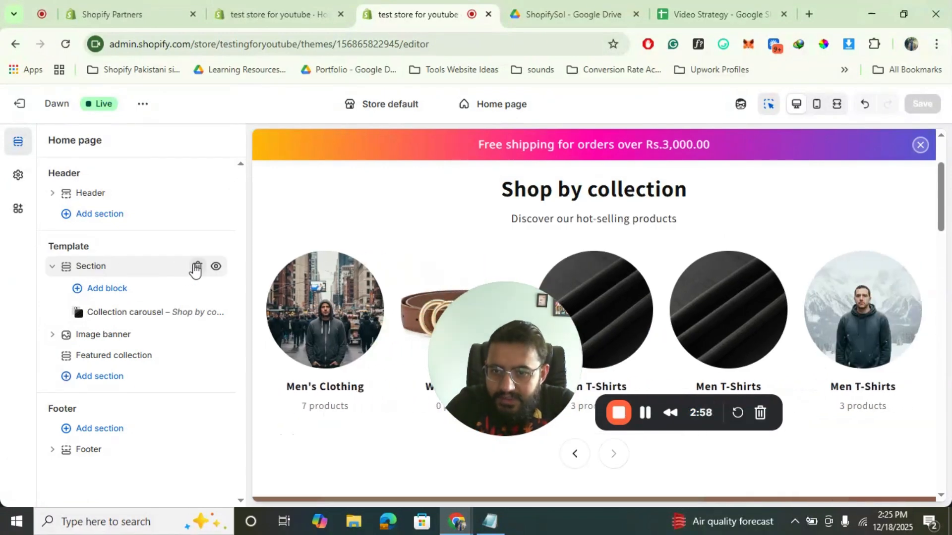
pyautogui.click(197, 267)
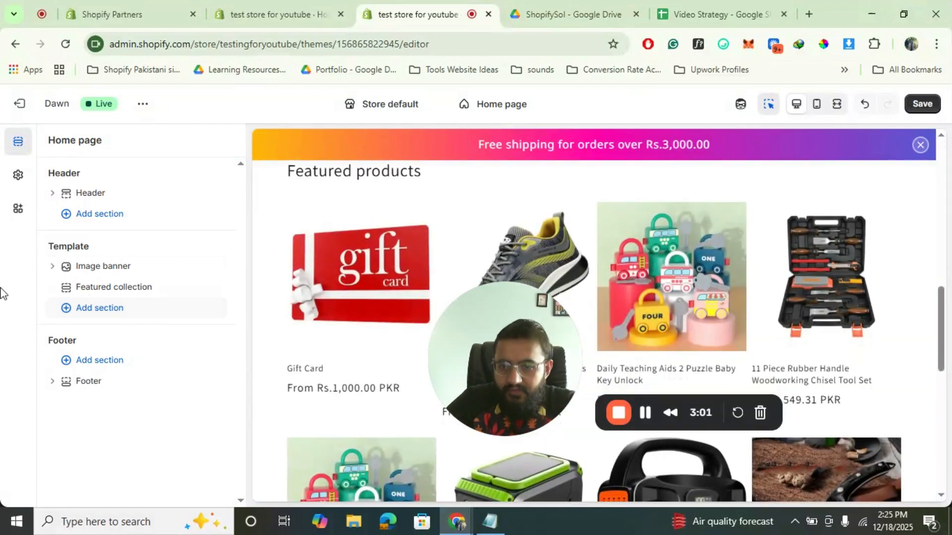
# Open the AI block generator for a new template section and copy the entire circular collection carousel prompt from Notepad
pyautogui.click(111, 312)
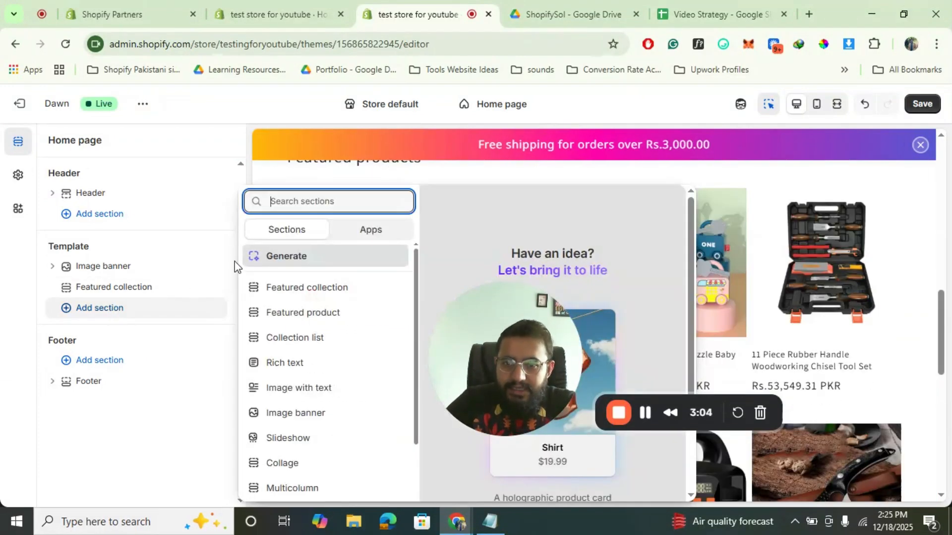
pyautogui.click(302, 263)
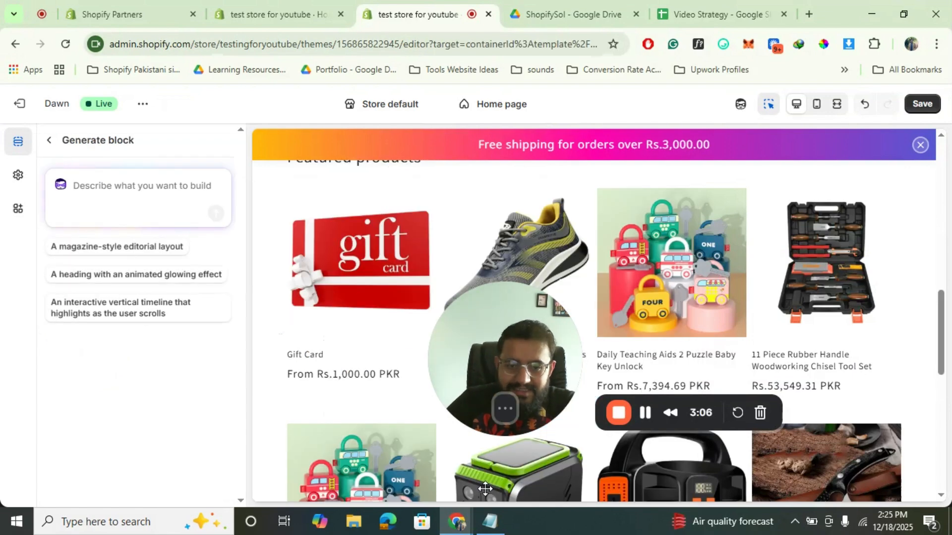
pyautogui.click(490, 522)
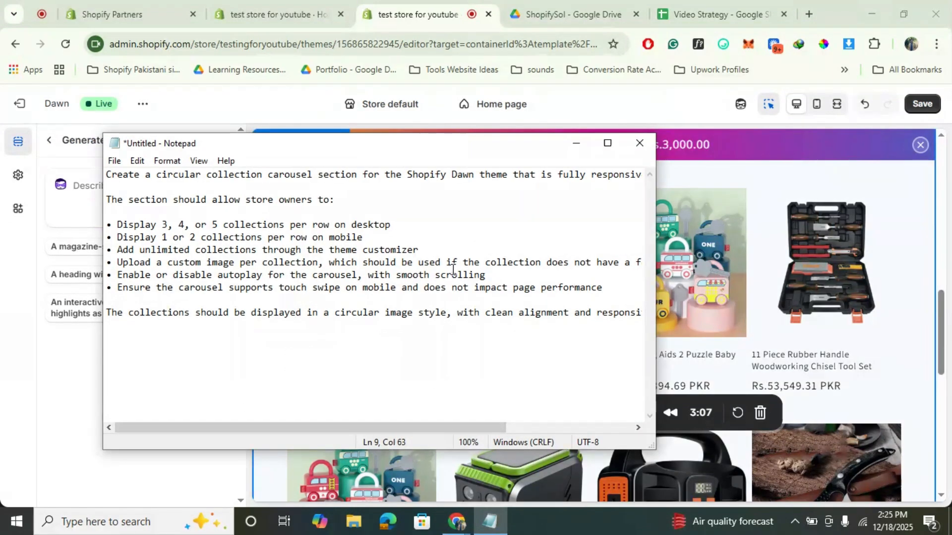
pyautogui.hotkey('ctrl', 'a')
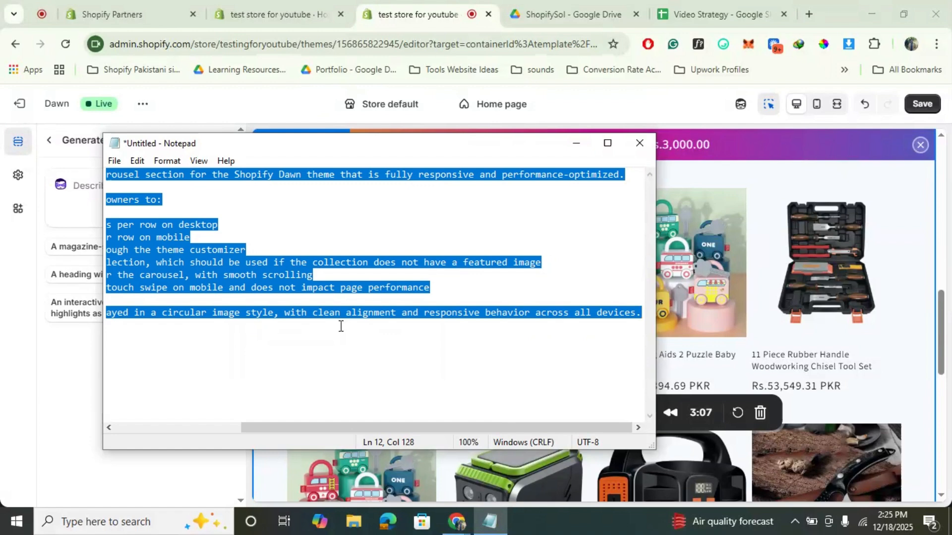
pyautogui.hscroll(-3, 341, 326)
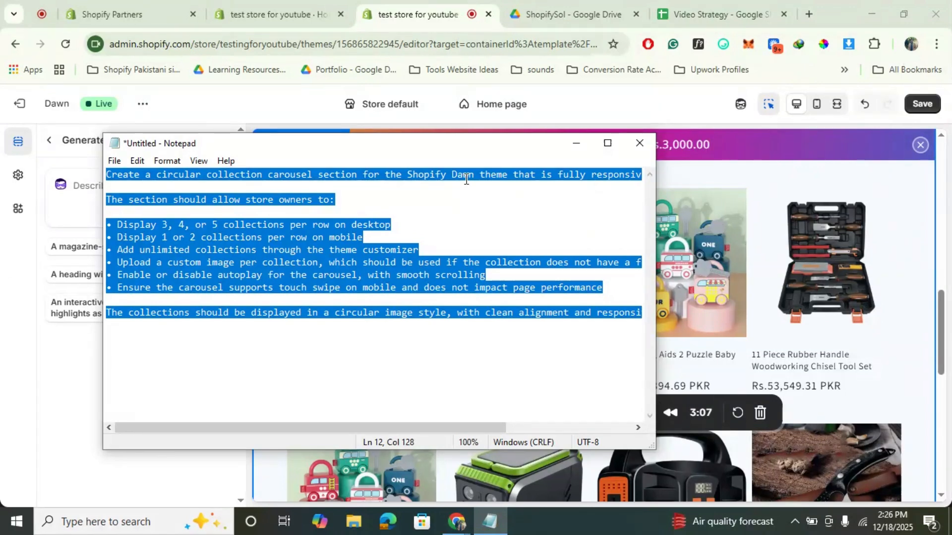
pyautogui.click(574, 145)
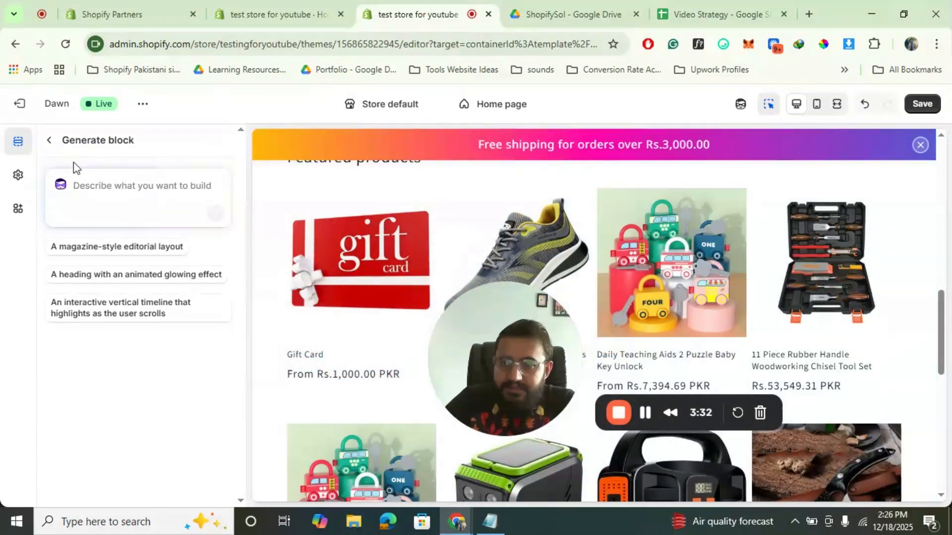
# Add an AI-generated section to the home page template from the pasted circular collection carousel prompt
pyautogui.click(51, 144)
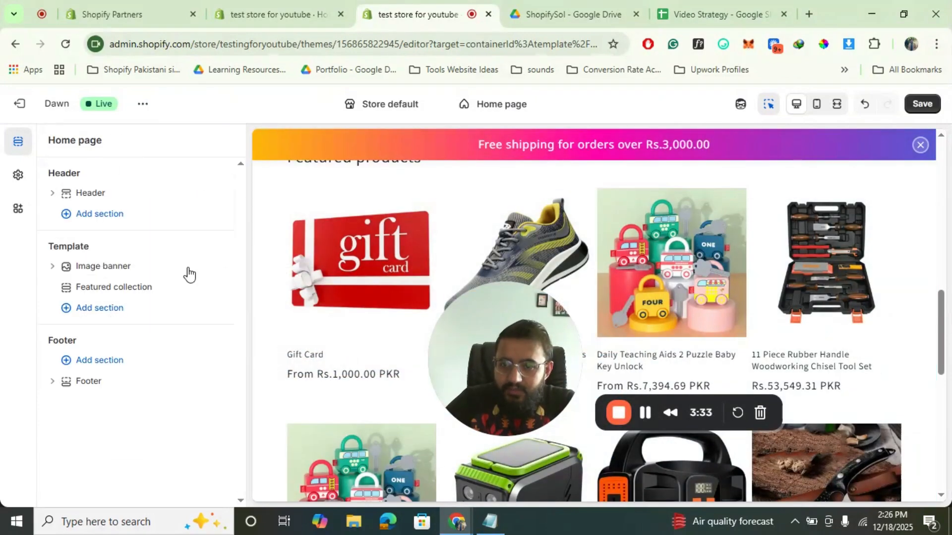
pyautogui.click(114, 310)
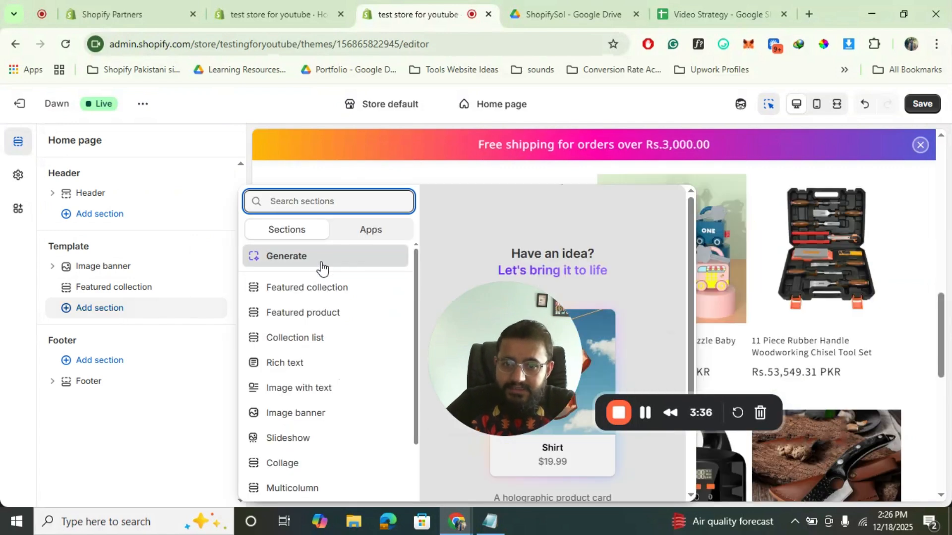
pyautogui.click(325, 265)
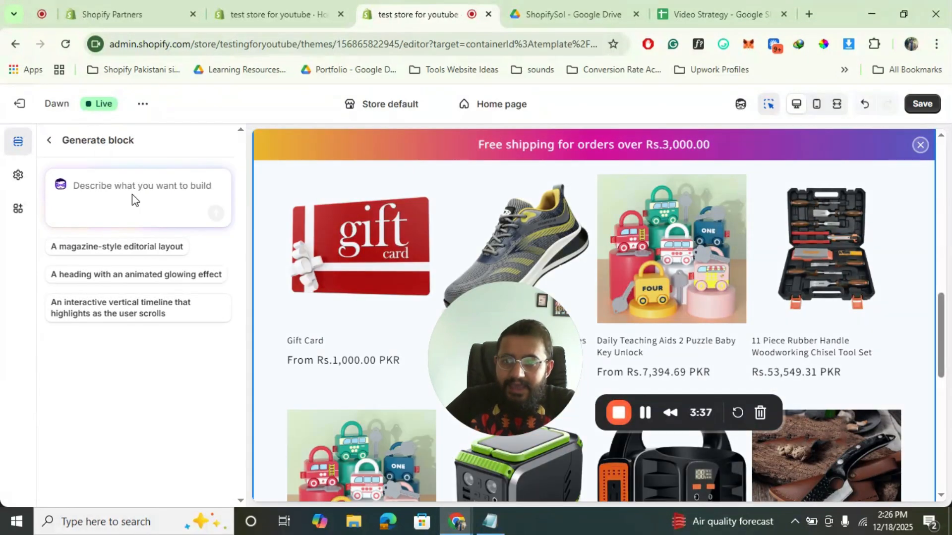
pyautogui.hotkey('ctrl', 'v')
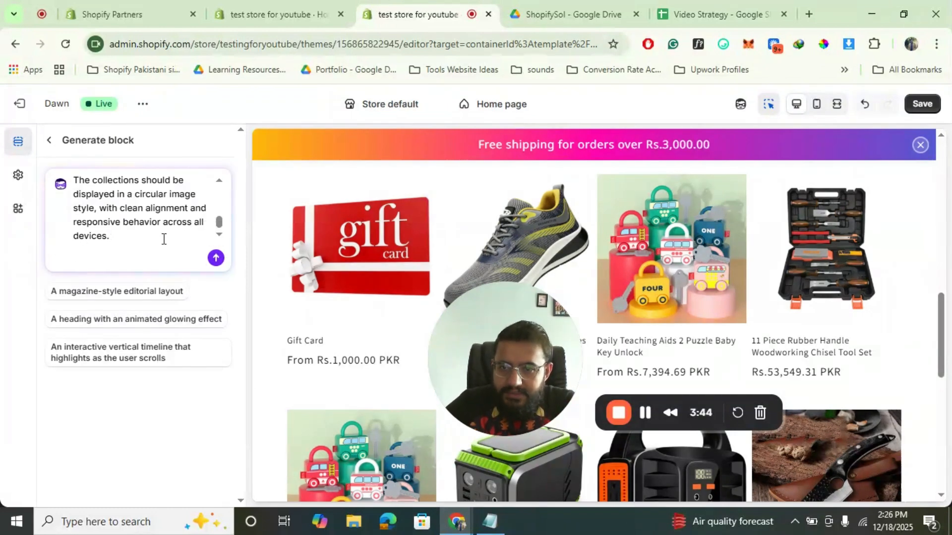
pyautogui.scroll(5, 164, 239)
pyautogui.scroll(10, 163, 239)
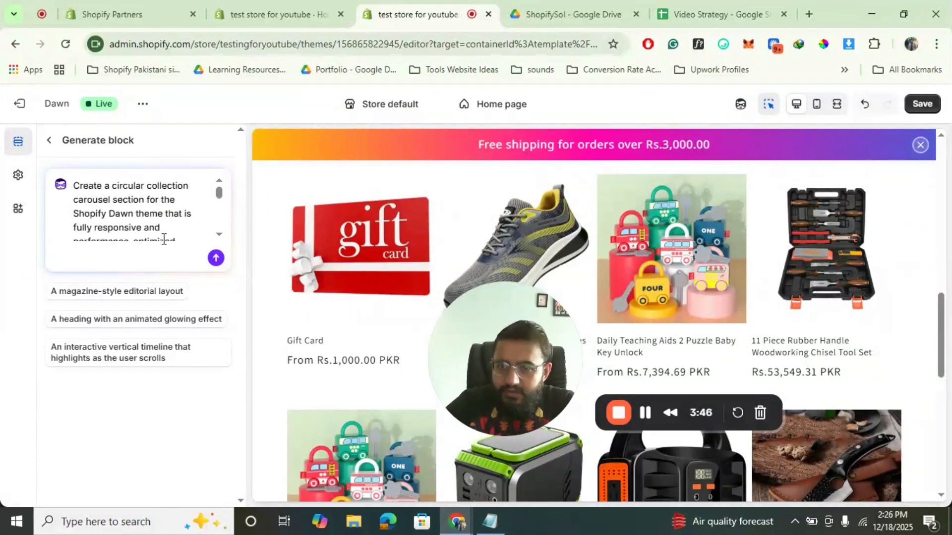
pyautogui.click(216, 259)
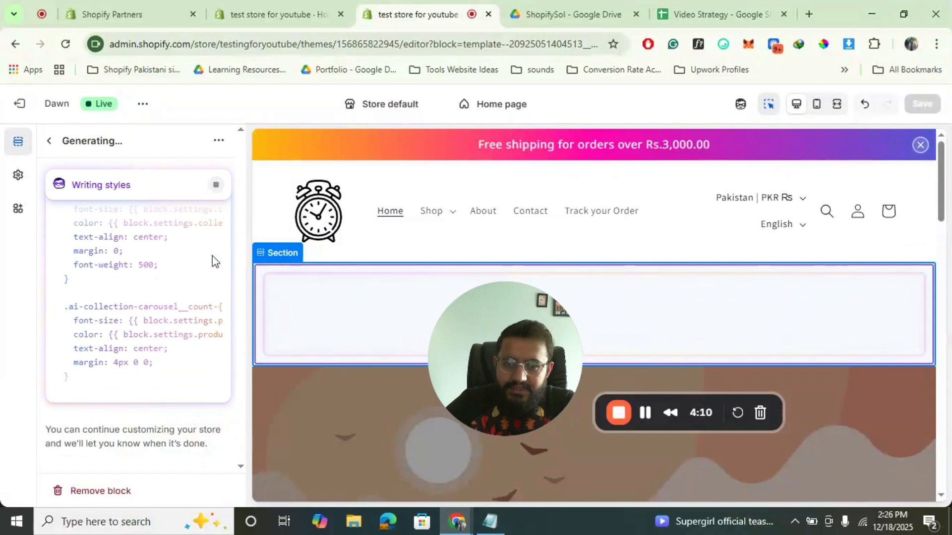
pyautogui.click(646, 415)
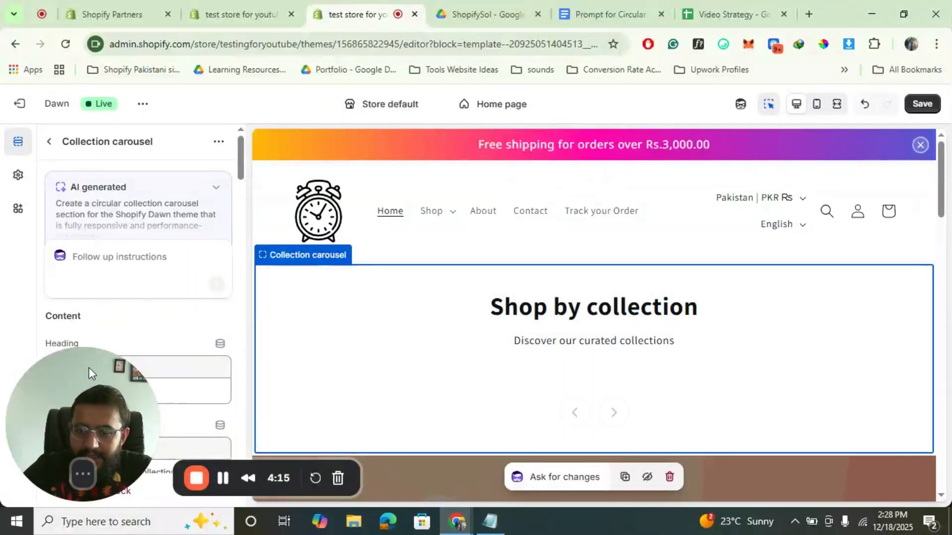
pyautogui.moveTo(88, 367); pyautogui.dragTo(804, 113)
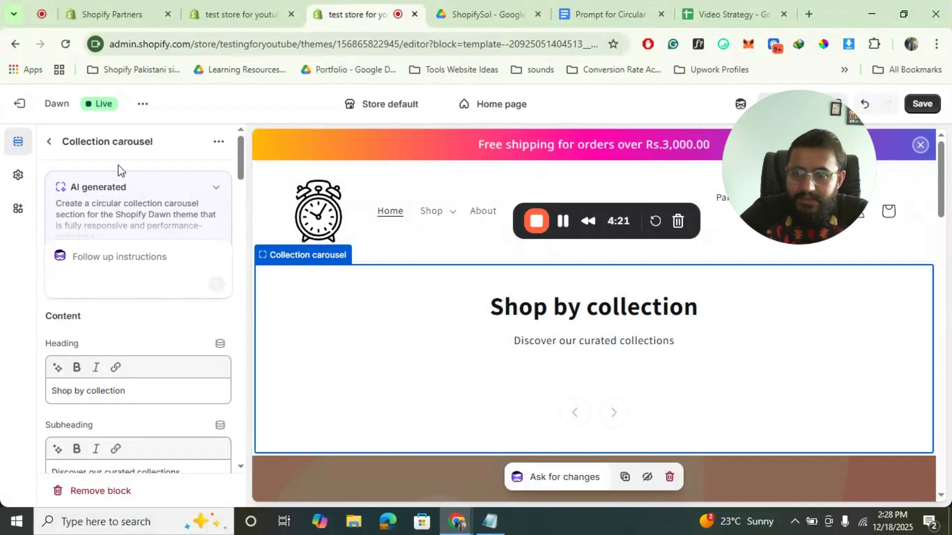
# Reopen the generated Collection carousel block and examine its heading, collection and custom image settings
pyautogui.click(53, 142)
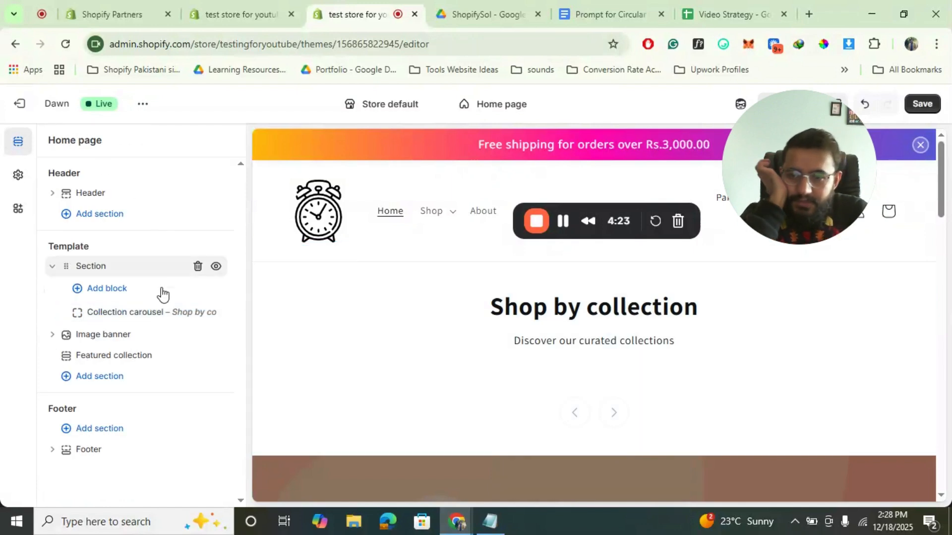
pyautogui.click(141, 312)
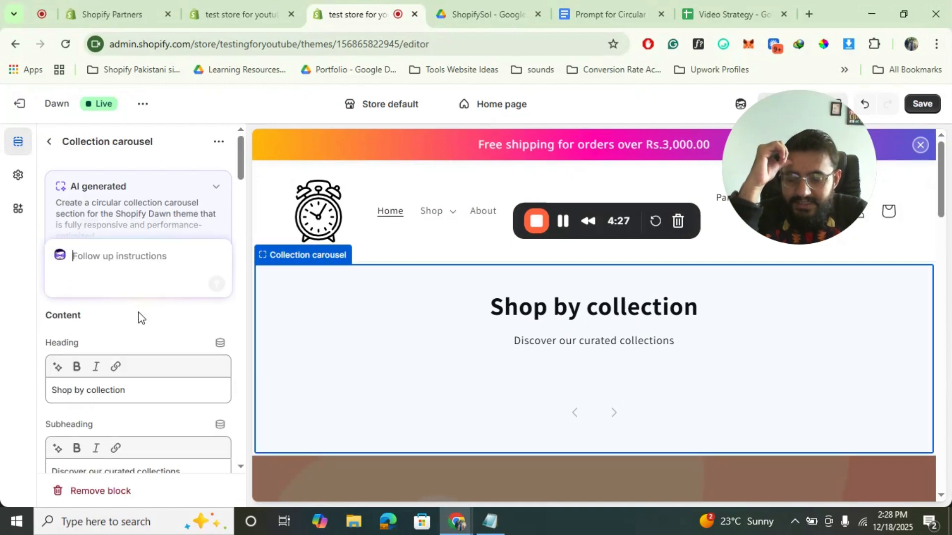
pyautogui.scroll(-1, 144, 377)
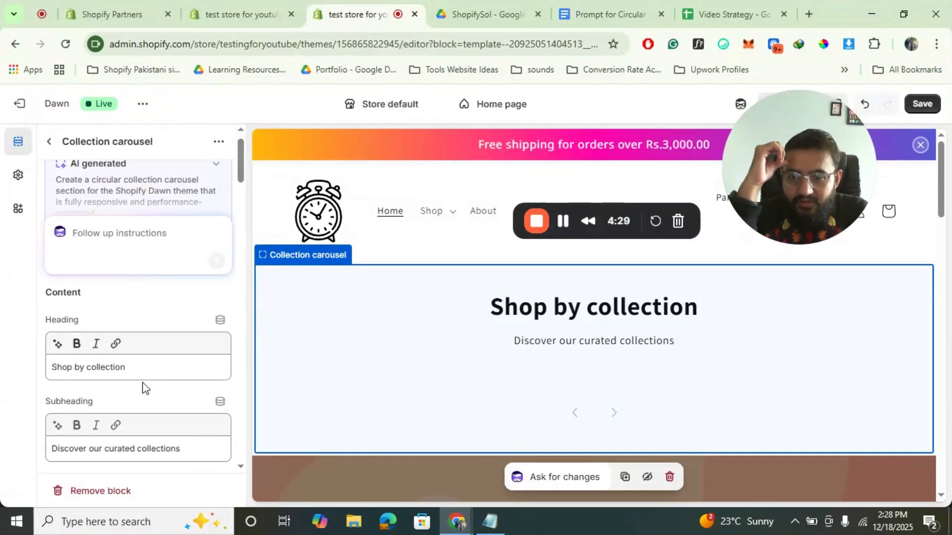
pyautogui.scroll(-5, 117, 401)
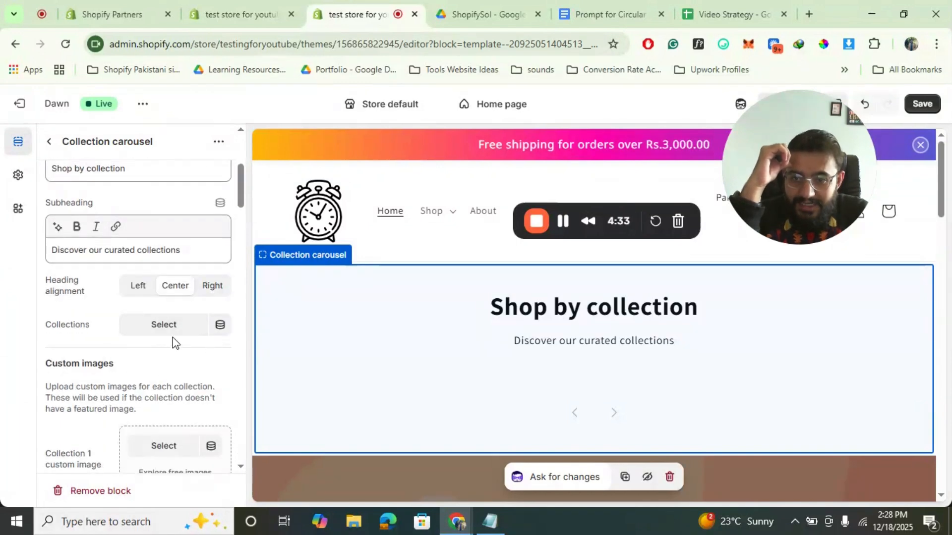
pyautogui.scroll(-3, 166, 360)
pyautogui.scroll(-1, 165, 358)
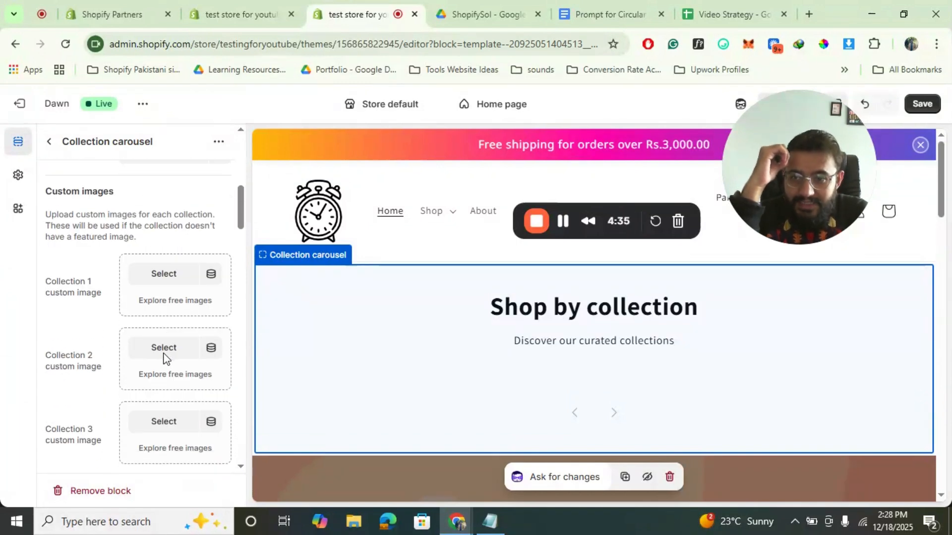
pyautogui.scroll(1, 165, 358)
pyautogui.scroll(1, 166, 358)
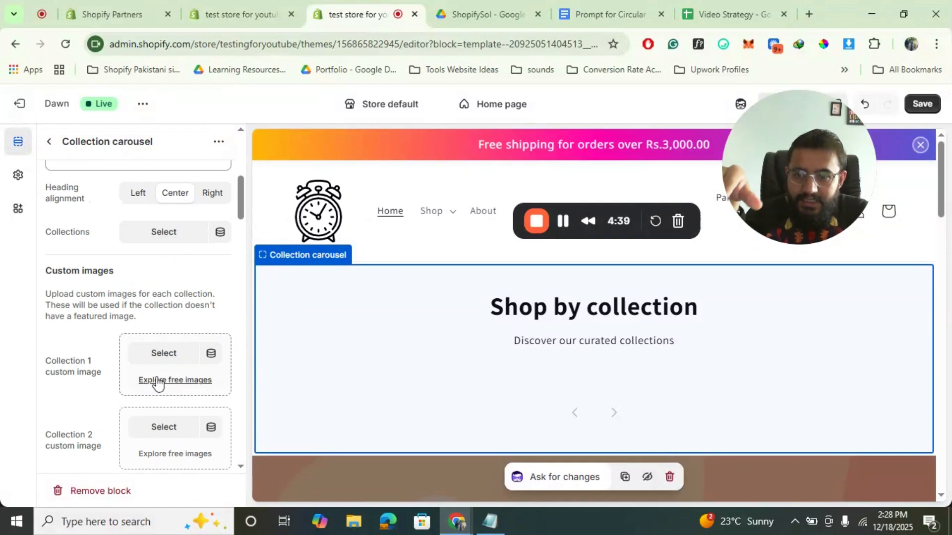
pyautogui.scroll(-1, 150, 384)
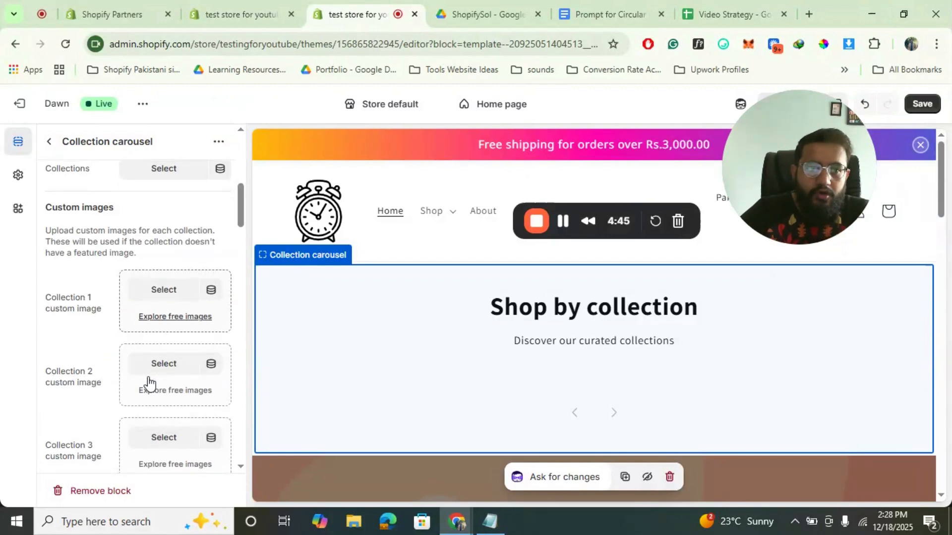
pyautogui.scroll(-12, 149, 384)
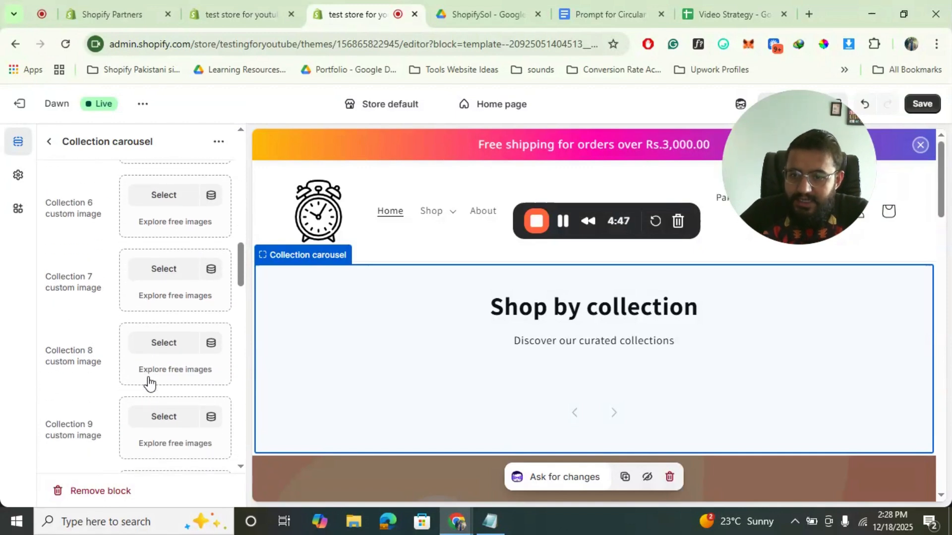
pyautogui.scroll(-2, 149, 384)
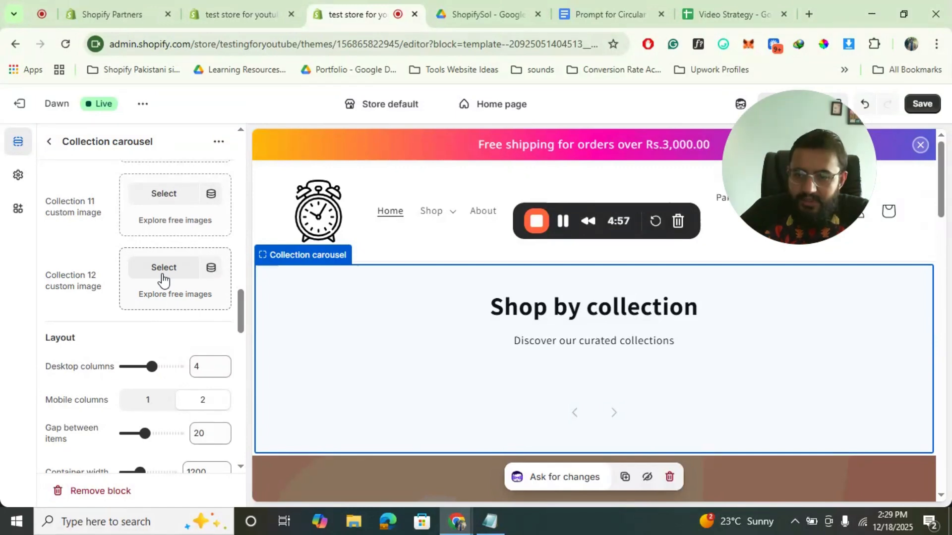
# Enable autoplay in the Collection carousel block's carousel settings
pyautogui.scroll(-2, 164, 278)
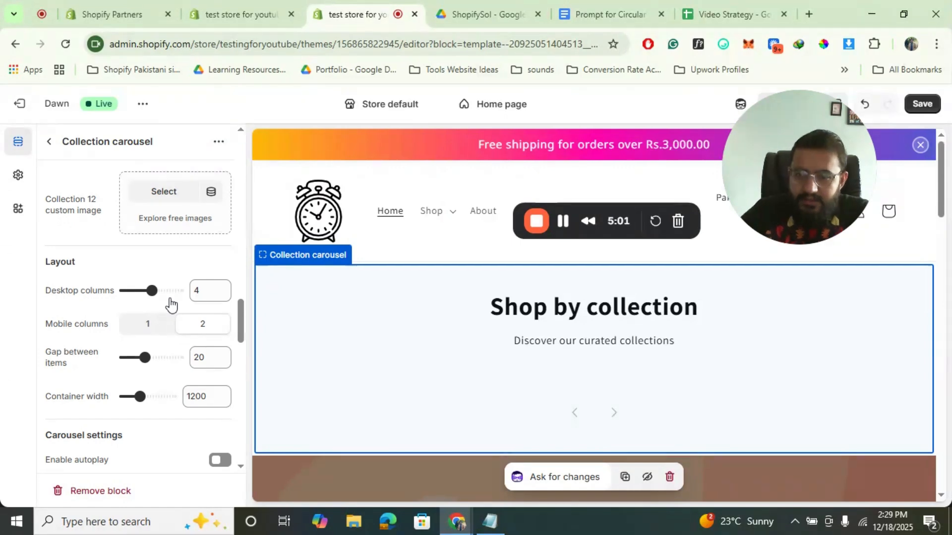
pyautogui.scroll(-4, 169, 356)
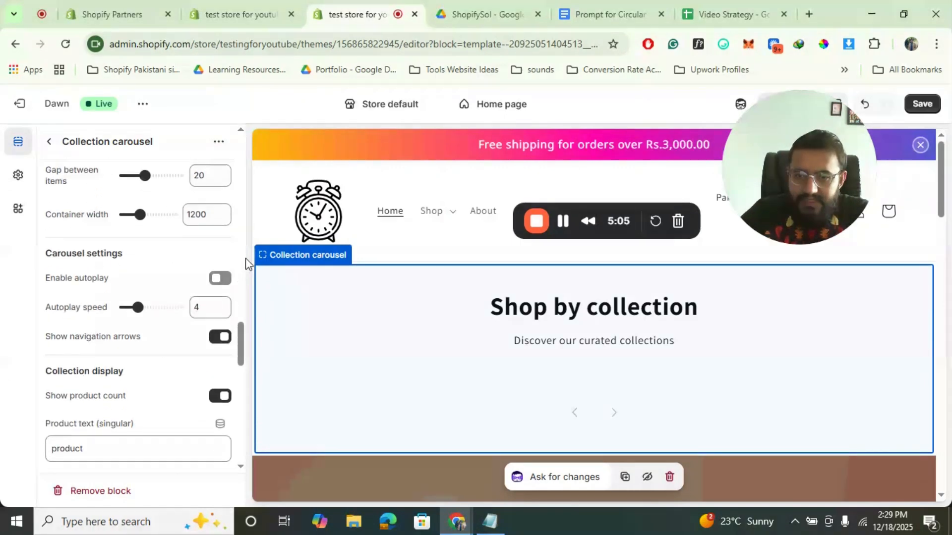
pyautogui.click(223, 280)
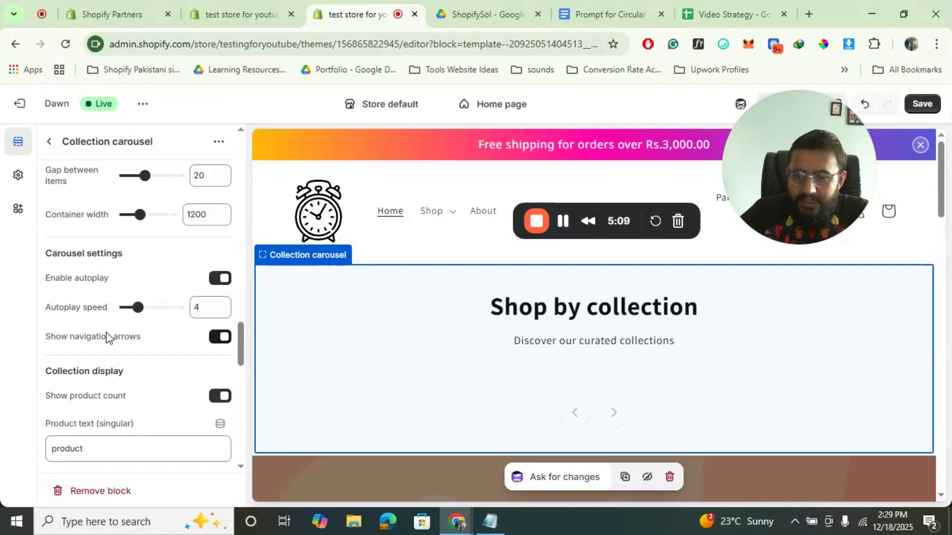
# Review the block's remaining collection display, typography, color, border and navigation button settings
pyautogui.scroll(-2, 106, 333)
pyautogui.scroll(-2, 106, 334)
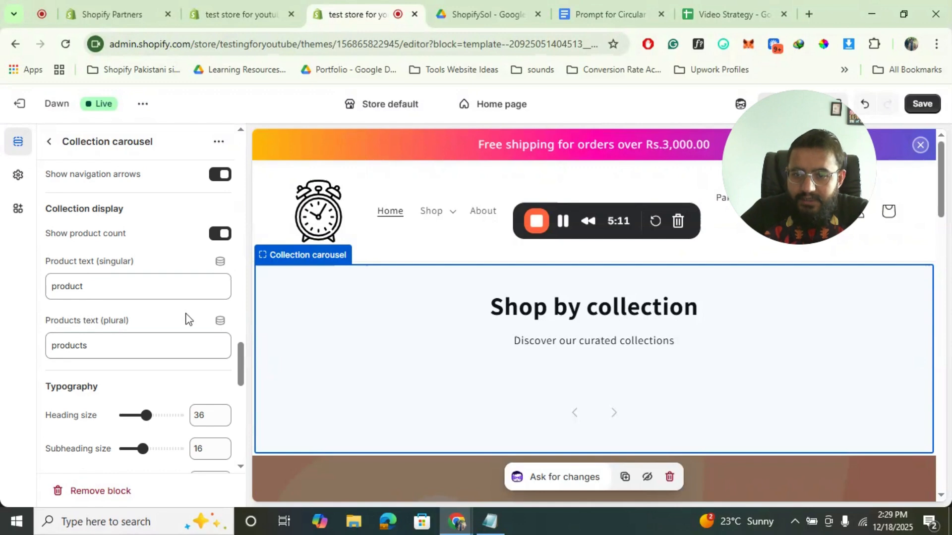
pyautogui.scroll(-2, 187, 318)
pyautogui.scroll(-10, 186, 319)
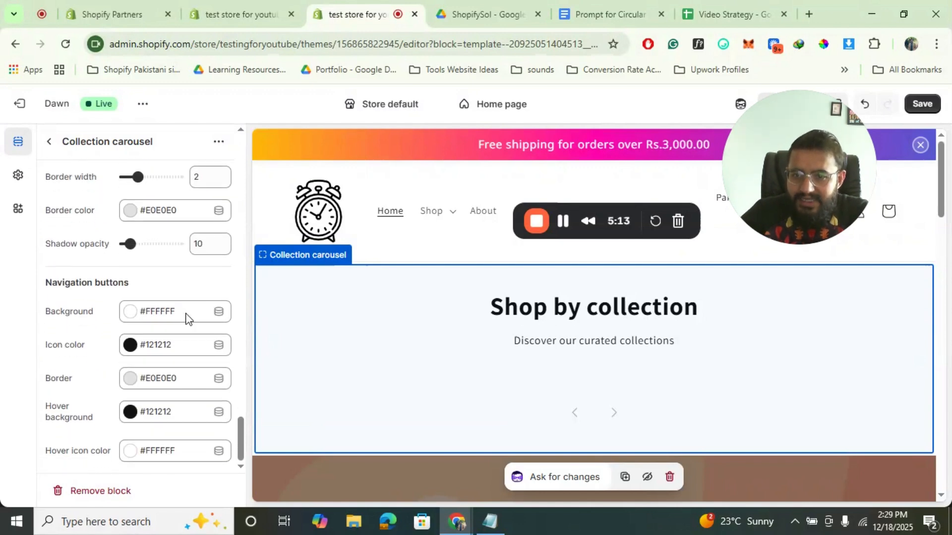
pyautogui.scroll(12, 187, 318)
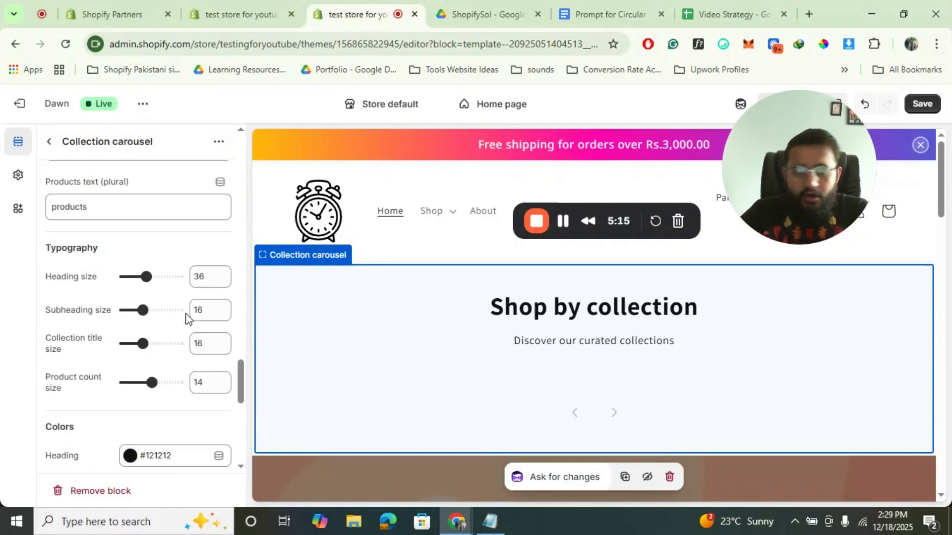
pyautogui.scroll(10, 187, 319)
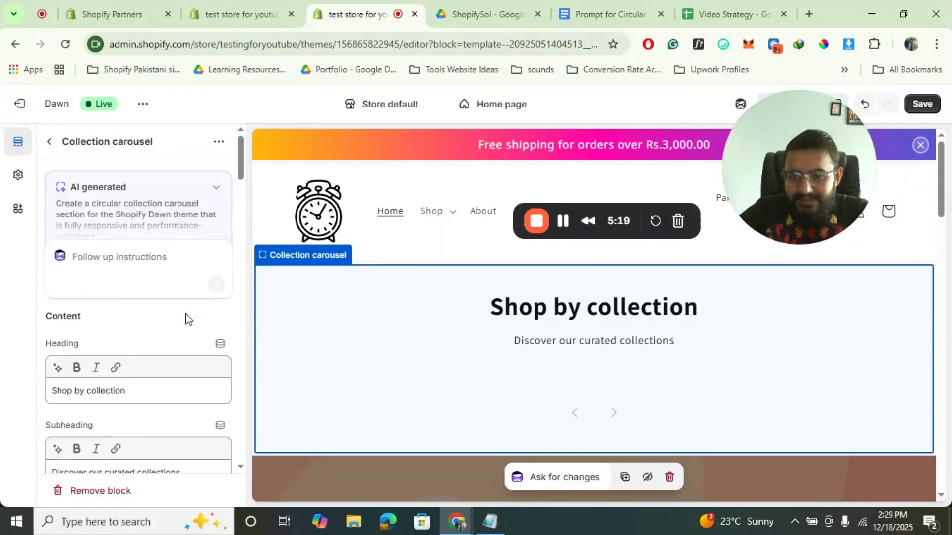
# Assign the Men T-Shirts and Men's Clothing collections to the carousel block
pyautogui.scroll(-5, 187, 319)
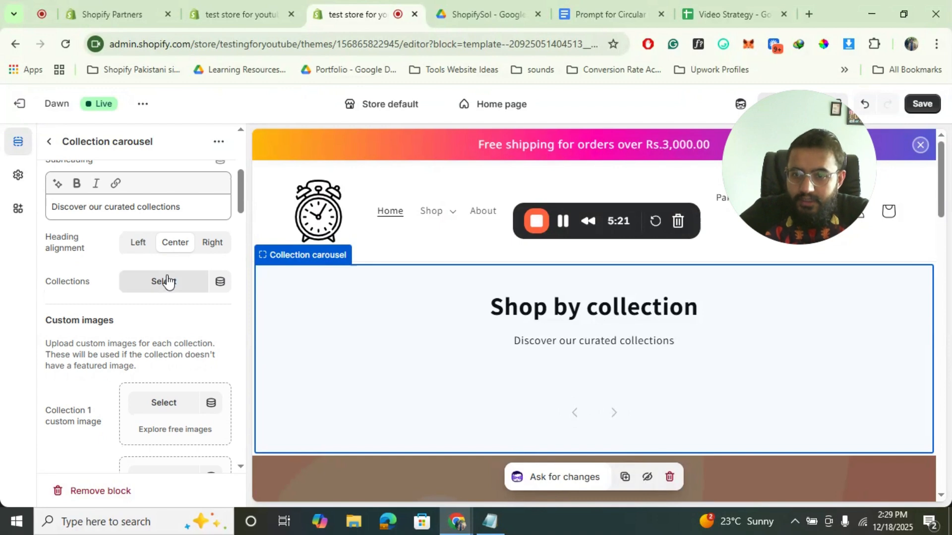
pyautogui.click(167, 282)
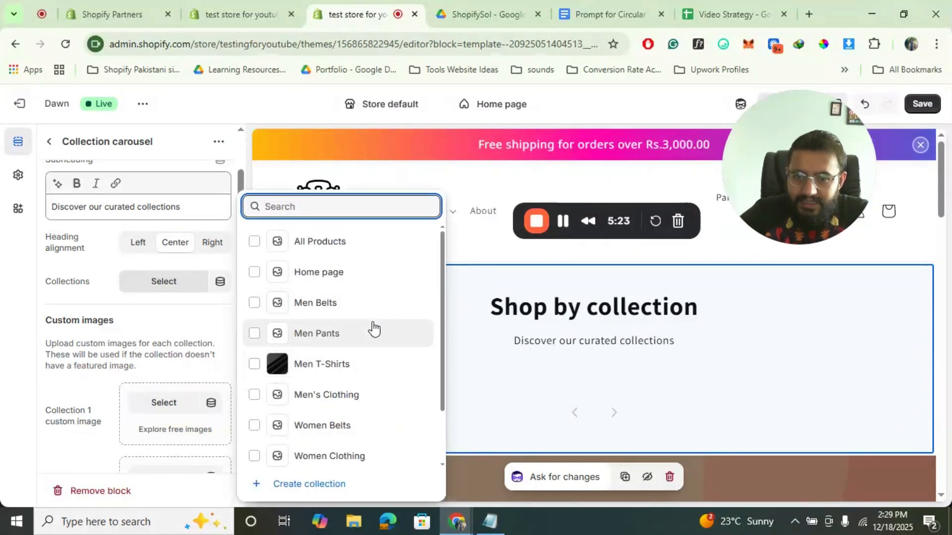
pyautogui.click(254, 367)
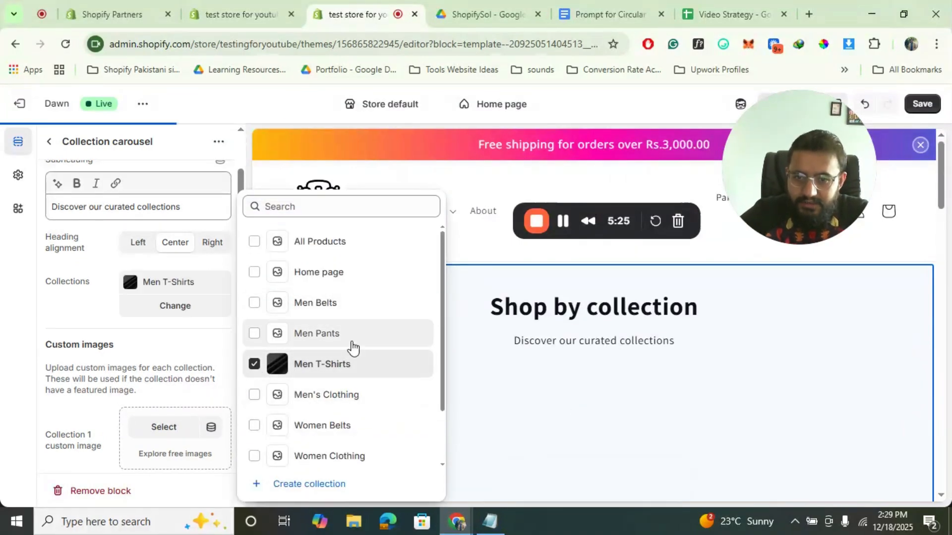
pyautogui.scroll(-1, 272, 375)
pyautogui.click(255, 383)
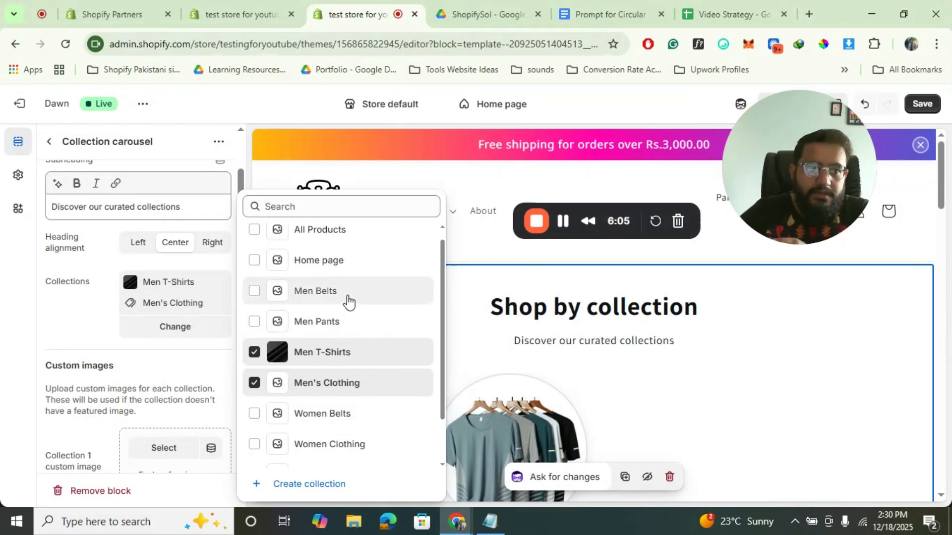
pyautogui.scroll(-1, 108, 429)
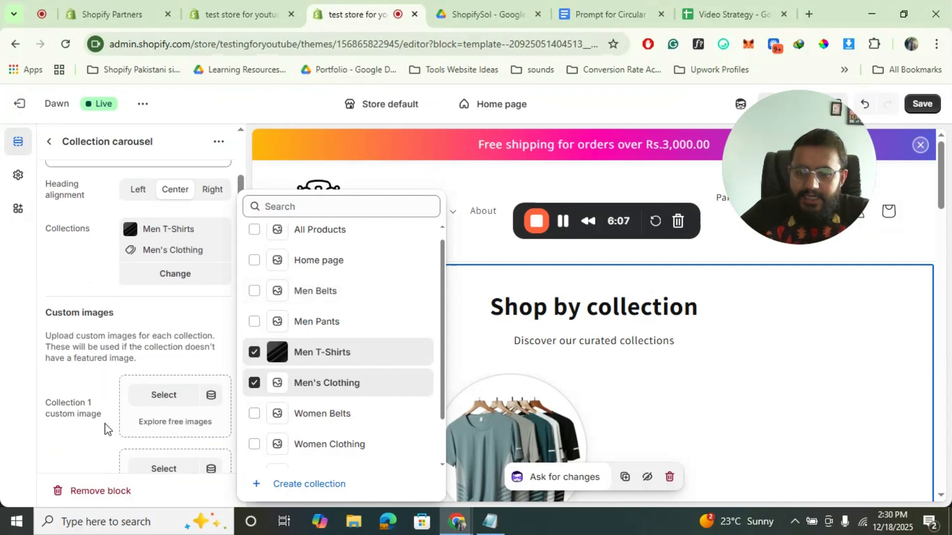
pyautogui.scroll(2, 108, 429)
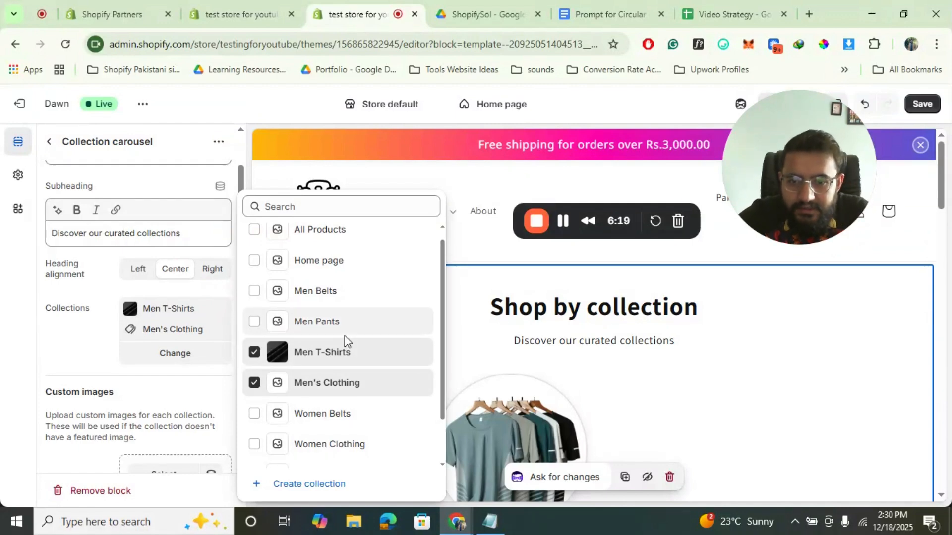
# Add the Women Belts, Men Pants, Men Belts and Women Clothing collections to the carousel and close the collection picker
pyautogui.scroll(-1, 344, 335)
pyautogui.click(284, 356)
pyautogui.scroll(1, 290, 350)
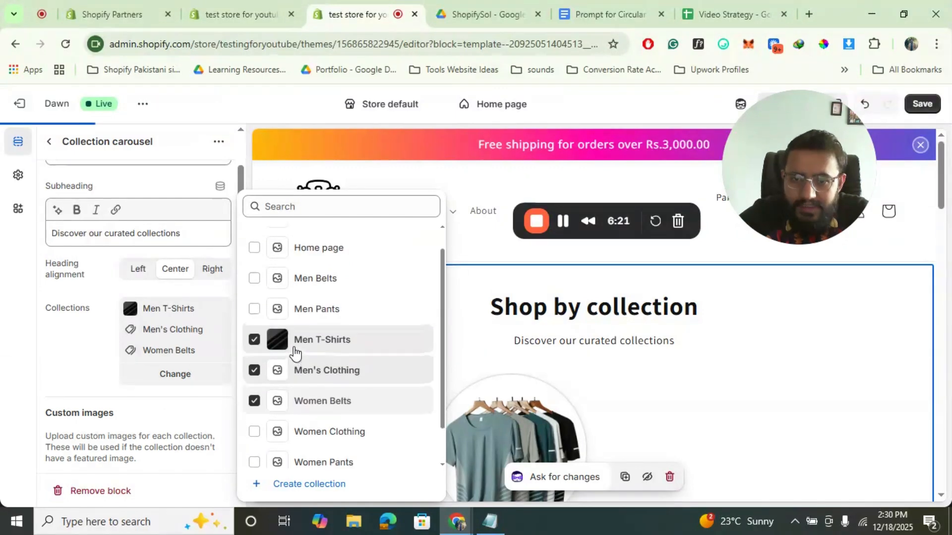
pyautogui.click(254, 309)
pyautogui.click(254, 278)
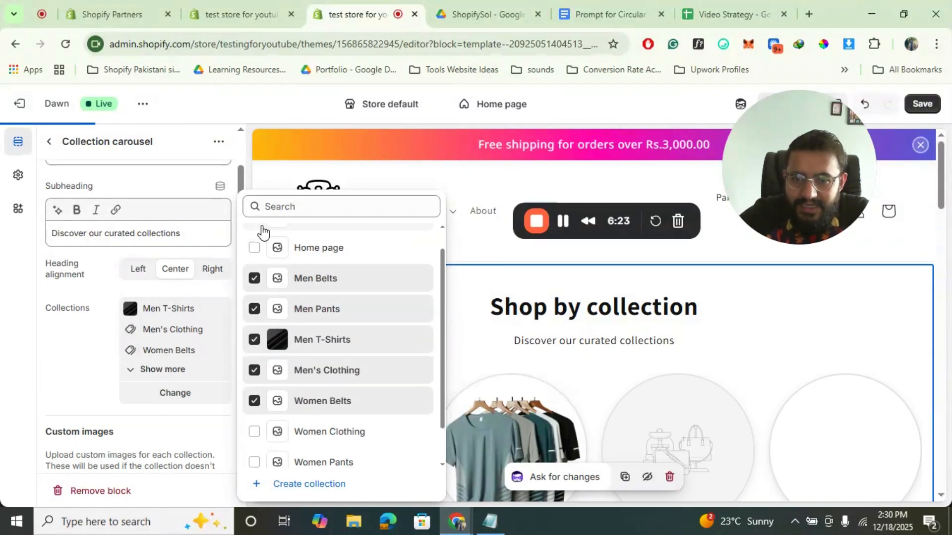
pyautogui.scroll(-1, 303, 351)
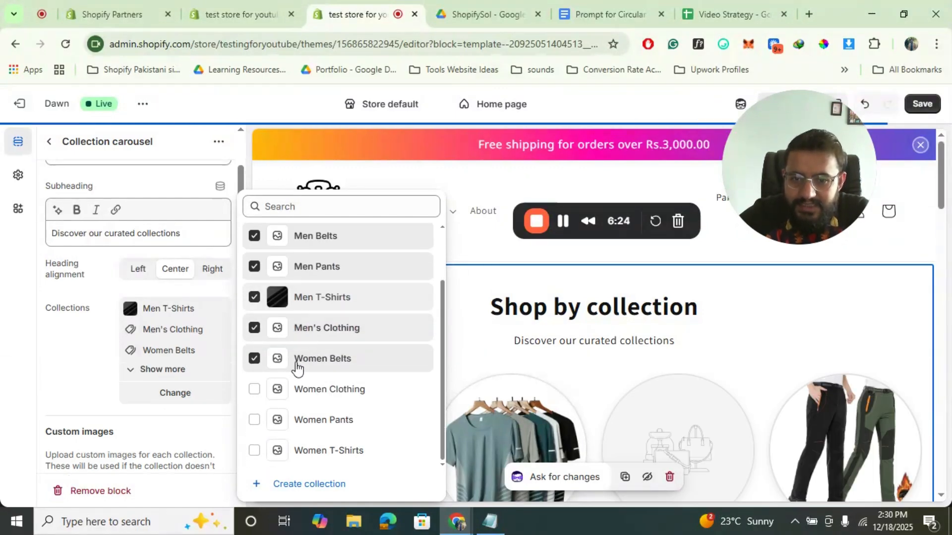
pyautogui.click(254, 390)
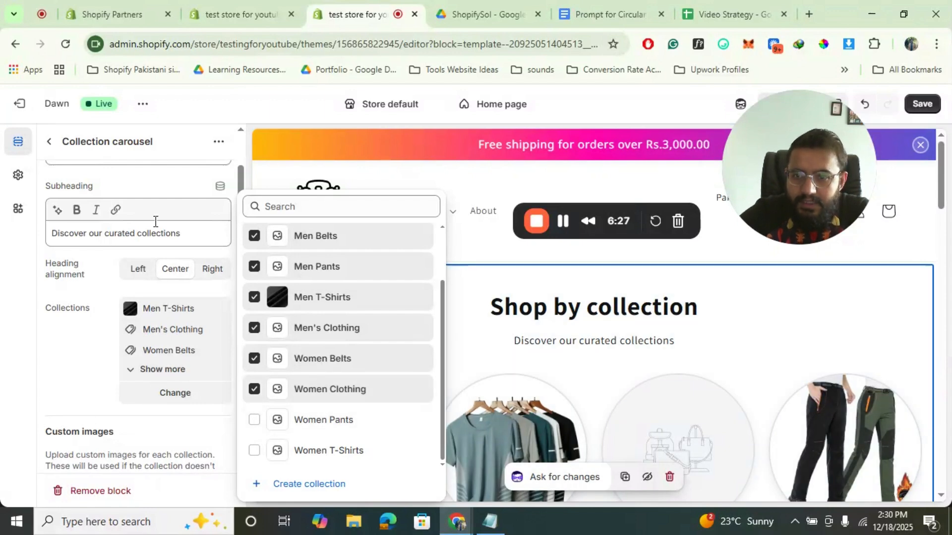
pyautogui.click(150, 180)
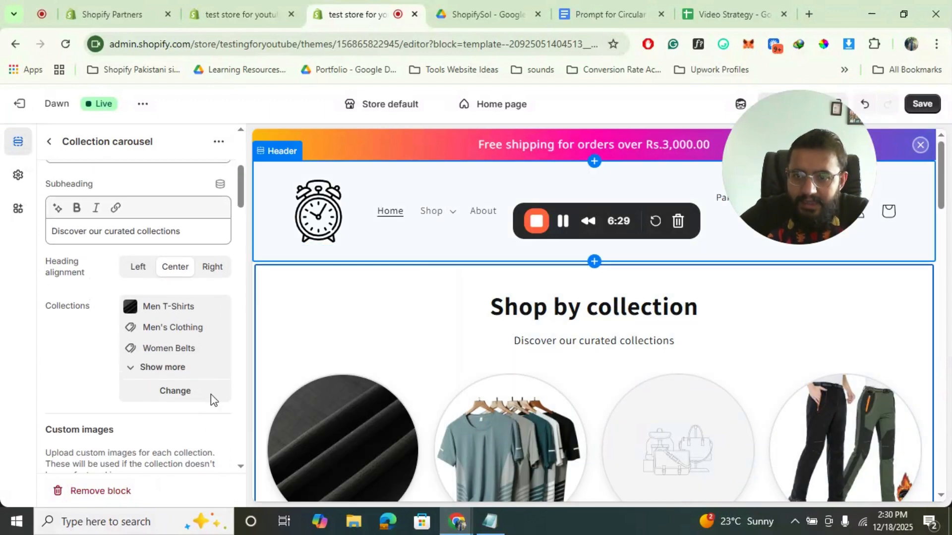
# Check the circular collection items in the preview and test the carousel's forward and backward navigation
pyautogui.scroll(-4, 88, 406)
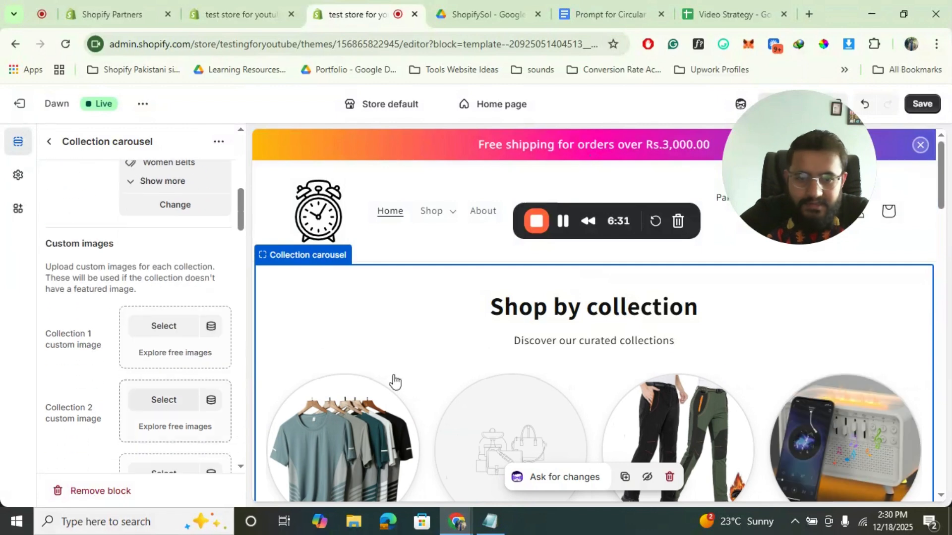
pyautogui.scroll(-4, 471, 380)
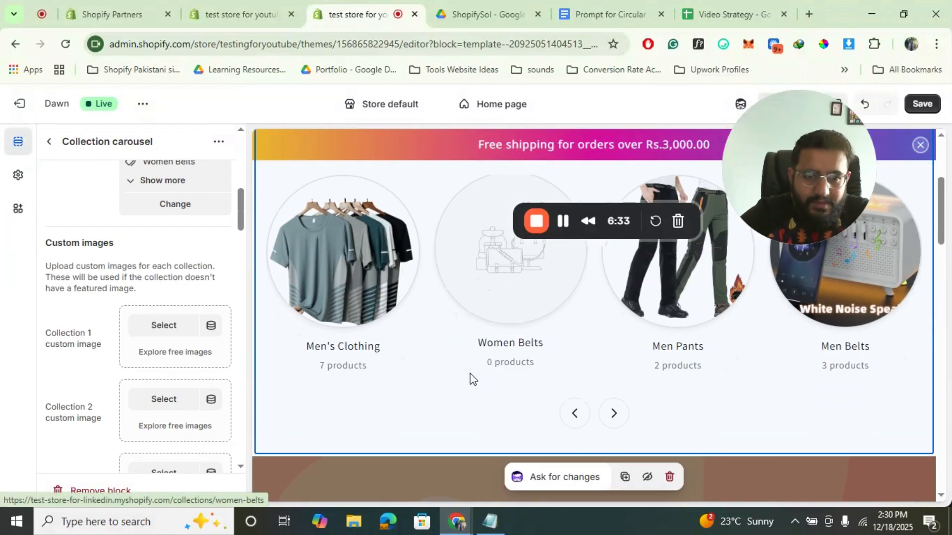
pyautogui.click(615, 409)
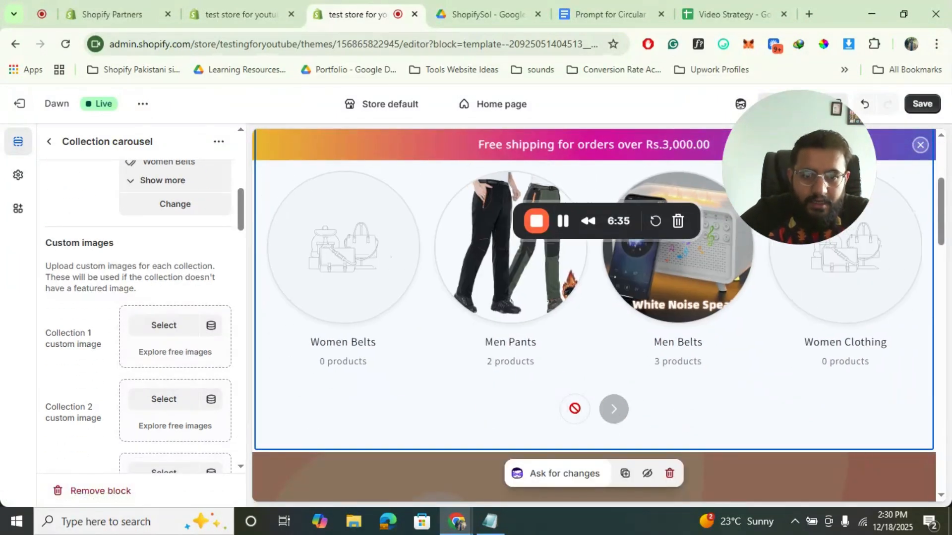
pyautogui.click(574, 409)
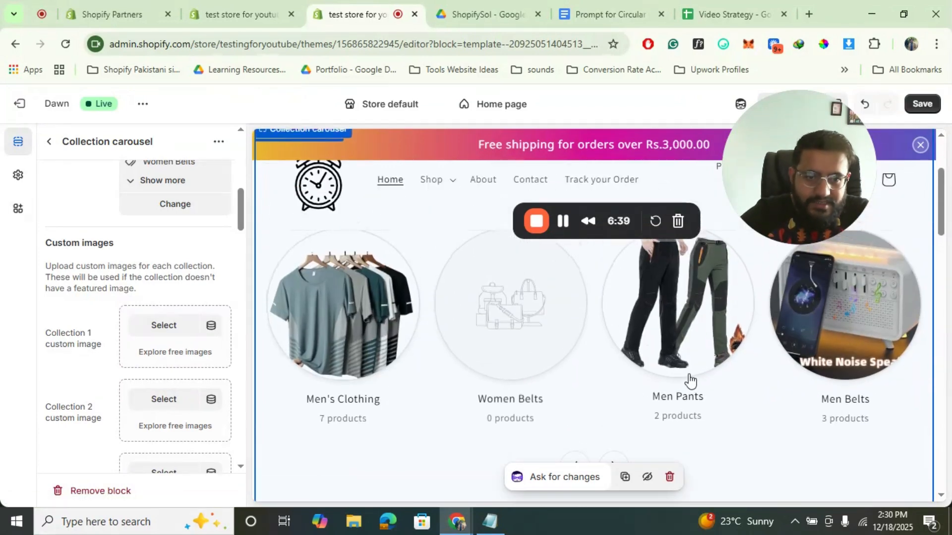
pyautogui.click(612, 389)
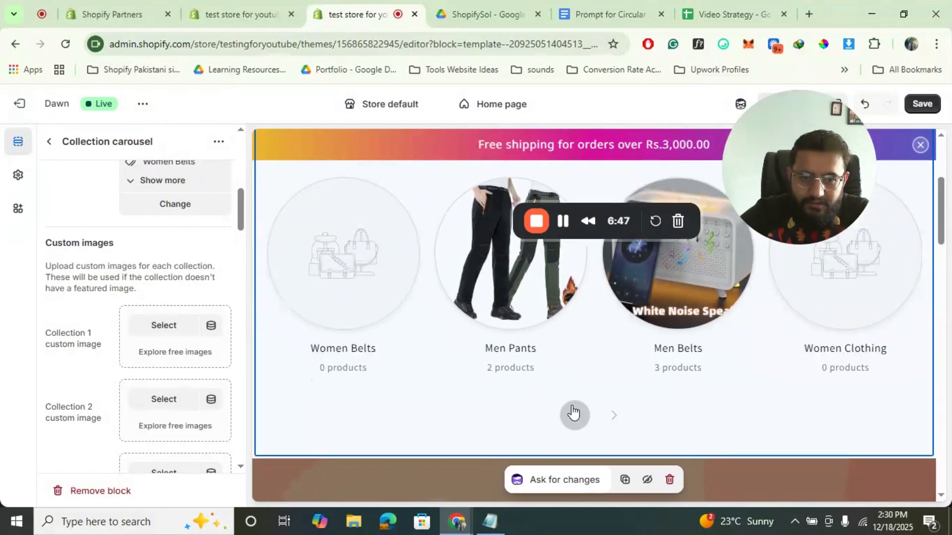
pyautogui.click(573, 415)
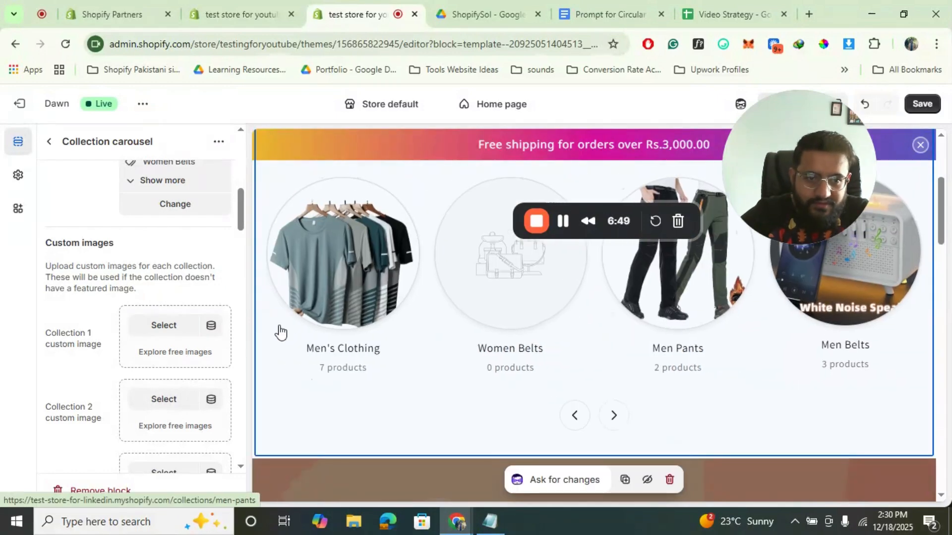
# Set the Collection 4 custom image to the existing PNG of the male model in a dark blazer and grey trousers
pyautogui.scroll(-3, 107, 331)
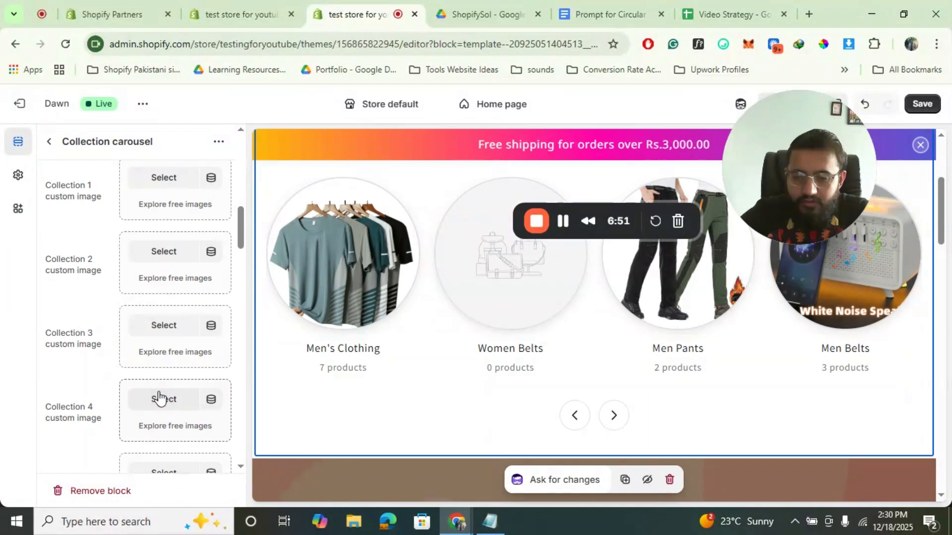
pyautogui.click(160, 395)
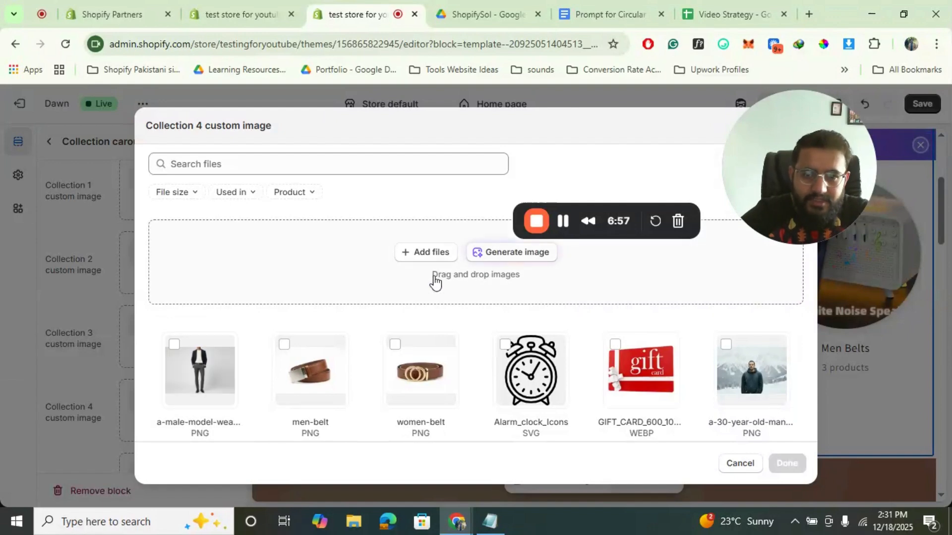
pyautogui.click(196, 369)
pyautogui.click(787, 464)
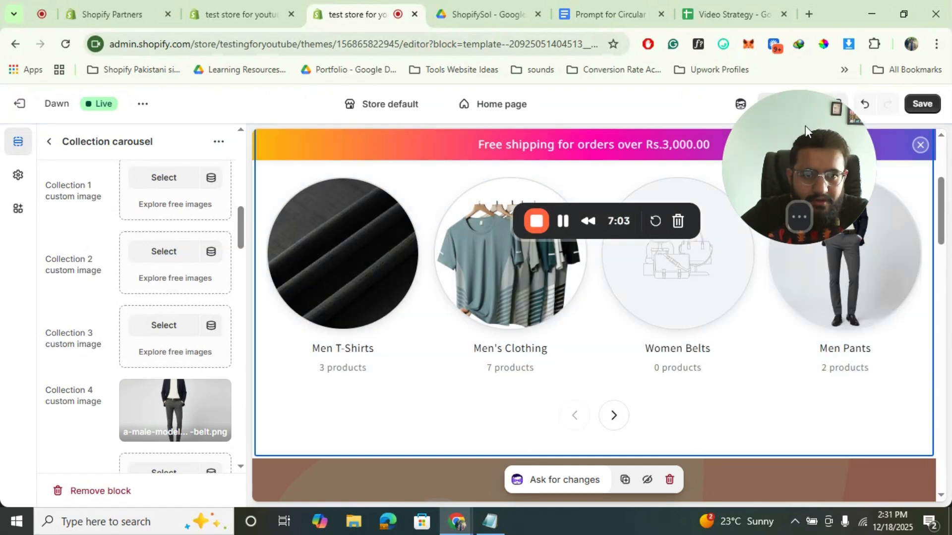
pyautogui.moveTo(805, 126); pyautogui.dragTo(324, 451)
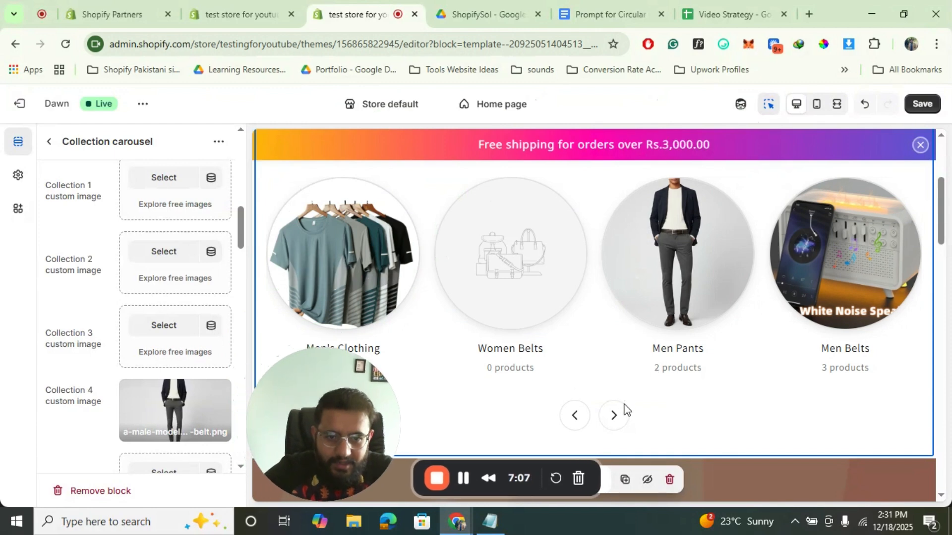
# Browse the carousel forward and backward in the preview to check the custom image on the Men Pants collection
pyautogui.click(614, 415)
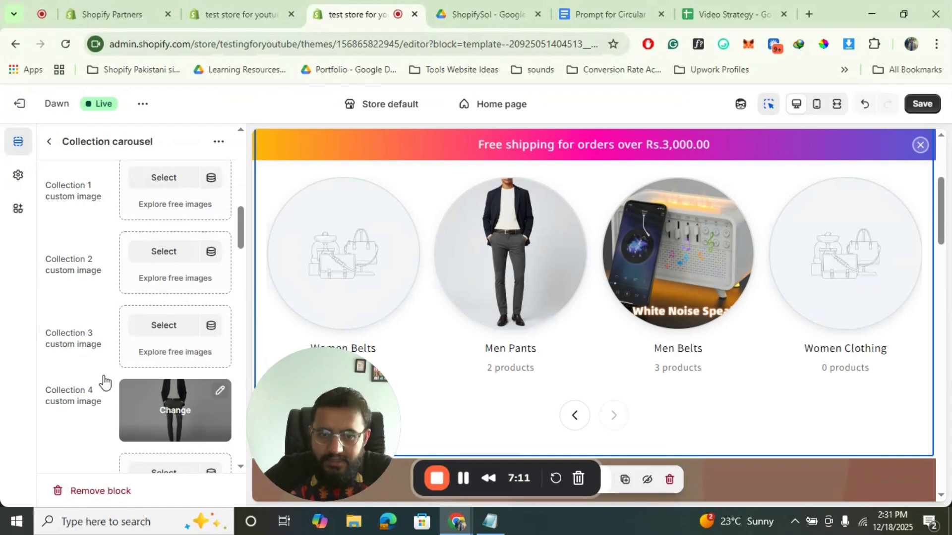
pyautogui.click(576, 419)
pyautogui.click(576, 418)
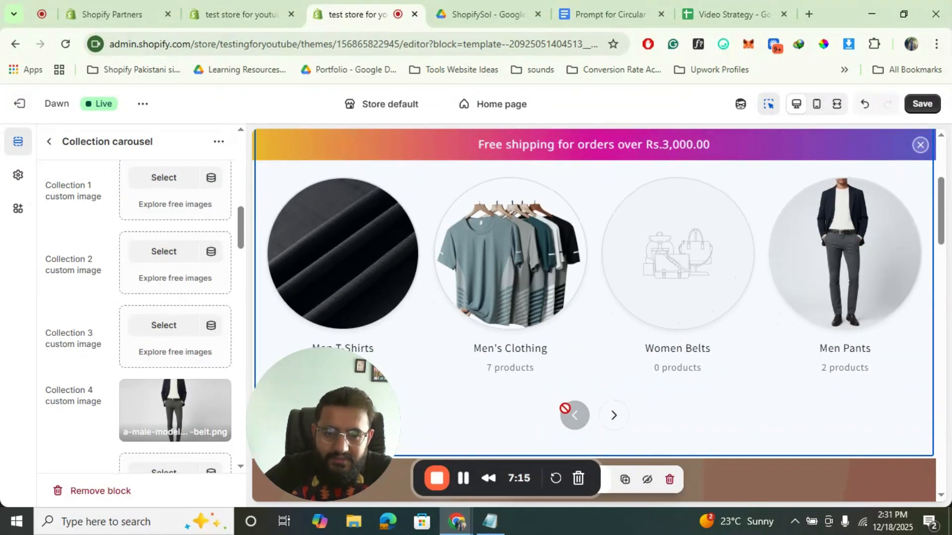
pyautogui.click(618, 421)
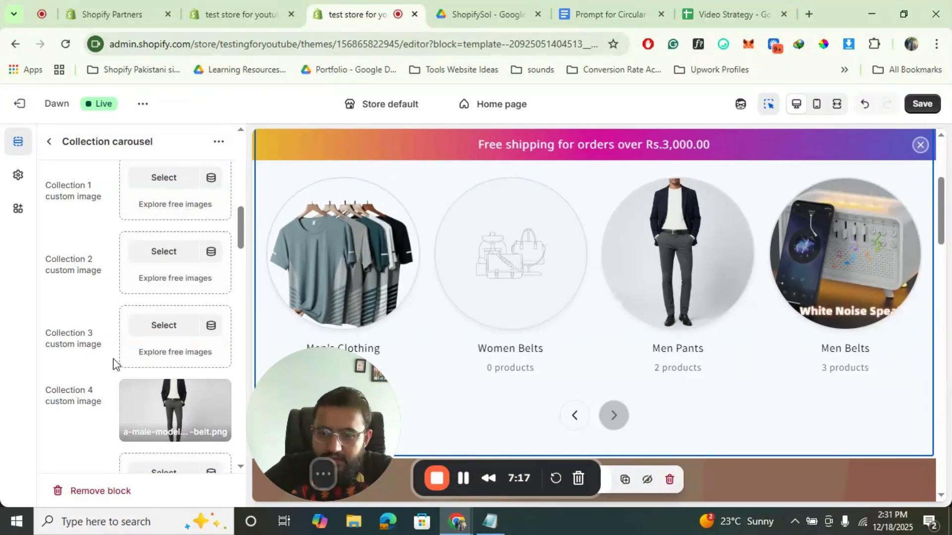
# Generate an image from the prompt "a male model wearing a gucci belt" and apply it as the Collection 5 custom image
pyautogui.scroll(-3, 165, 376)
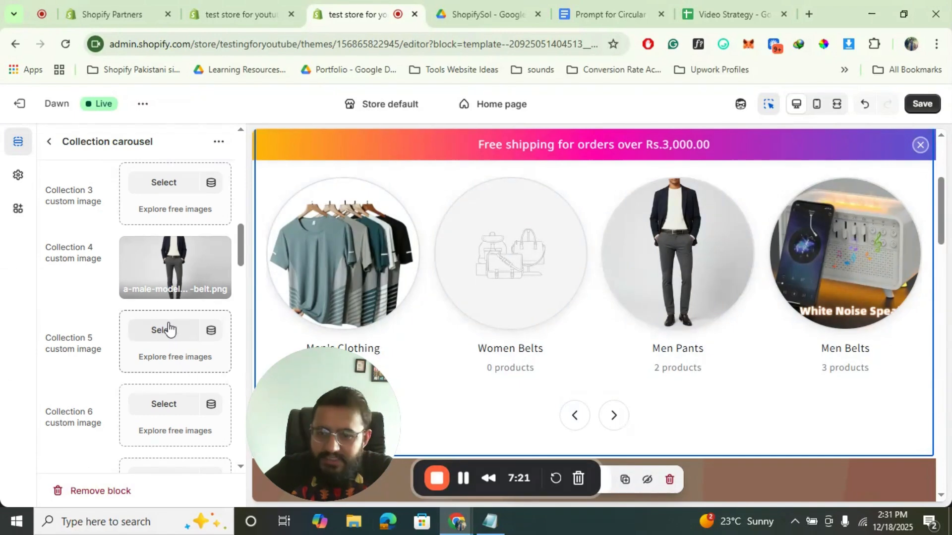
pyautogui.click(167, 329)
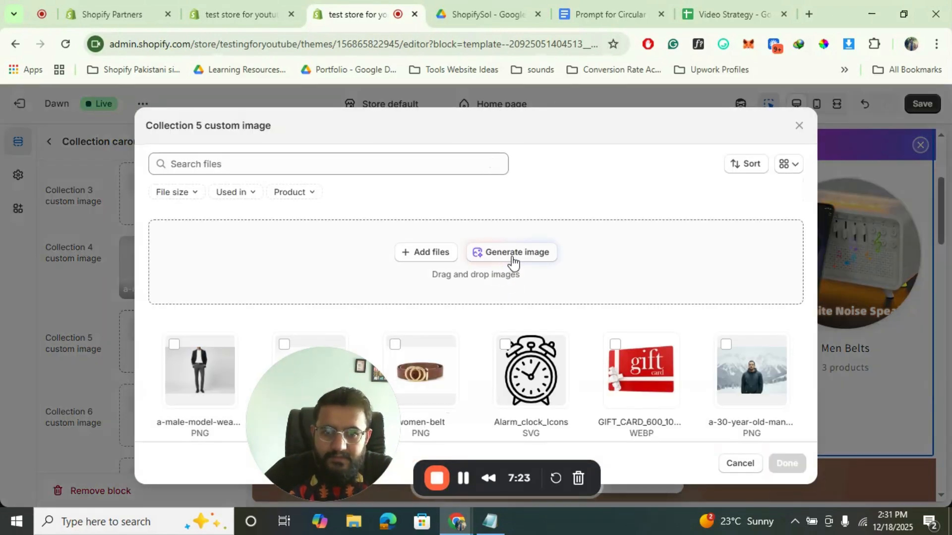
pyautogui.click(520, 252)
pyautogui.write('a male model wearing a gucci belt')
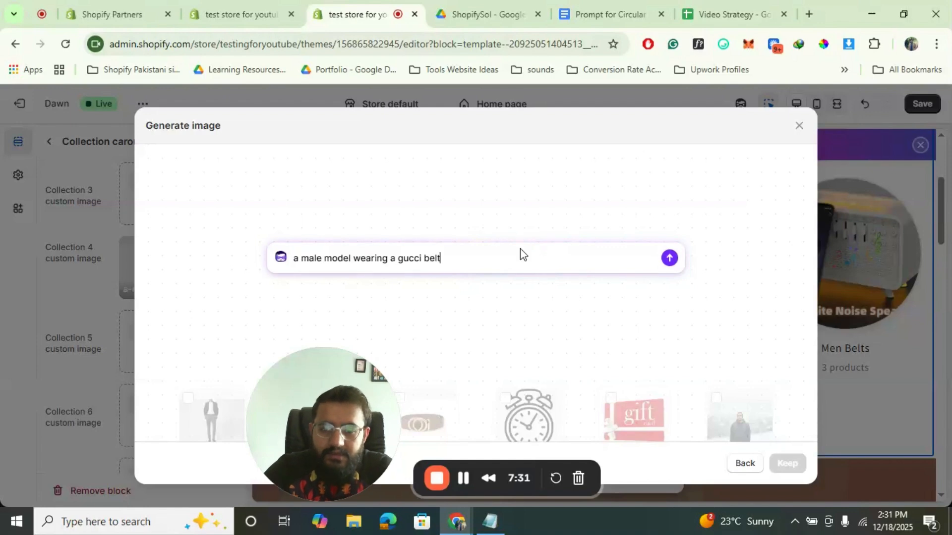
pyautogui.press('Return')
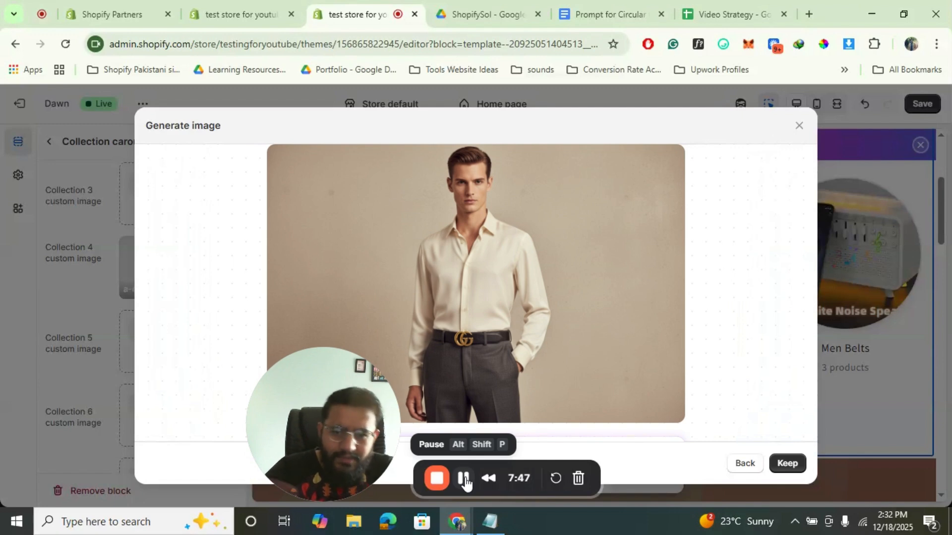
pyautogui.click(792, 459)
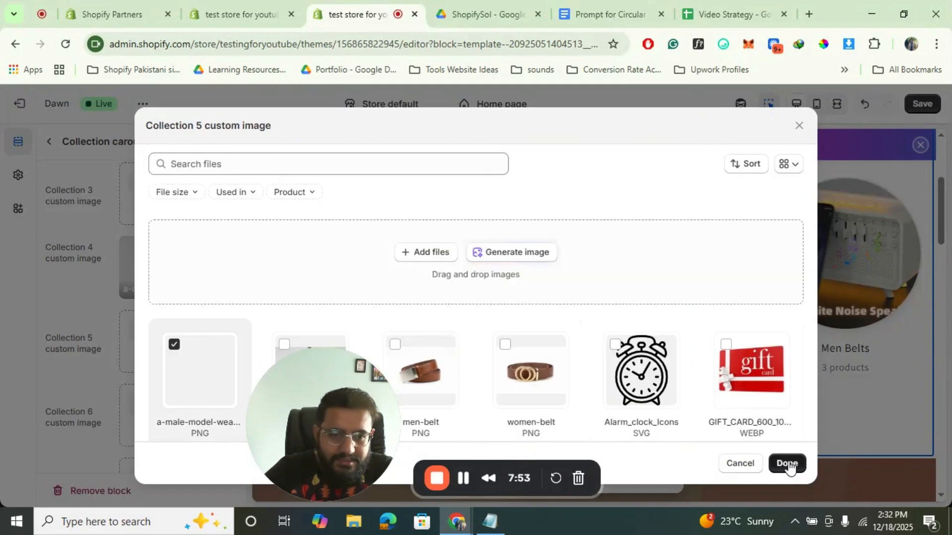
pyautogui.click(788, 464)
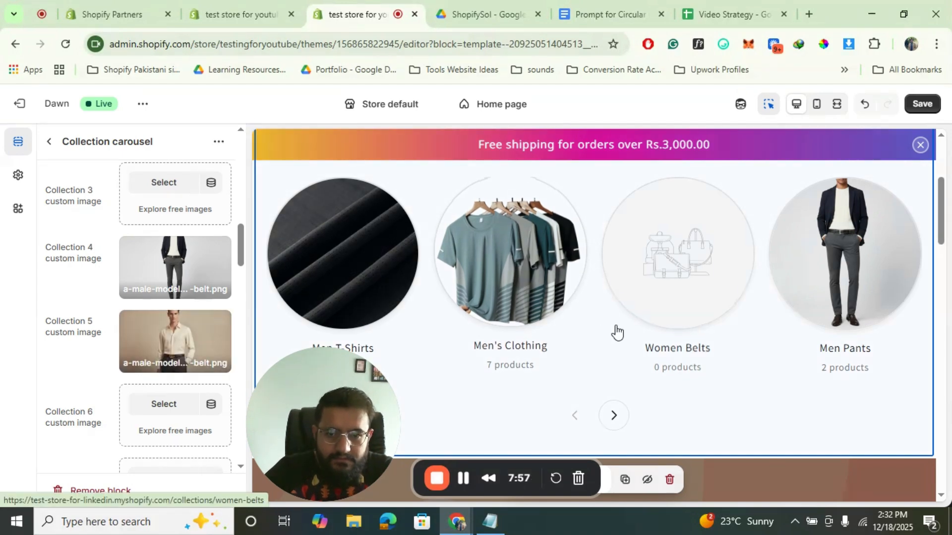
# Check the Men Belts image in the carousel preview and look through the block's layout, autoplay and collection display settings
pyautogui.click(613, 416)
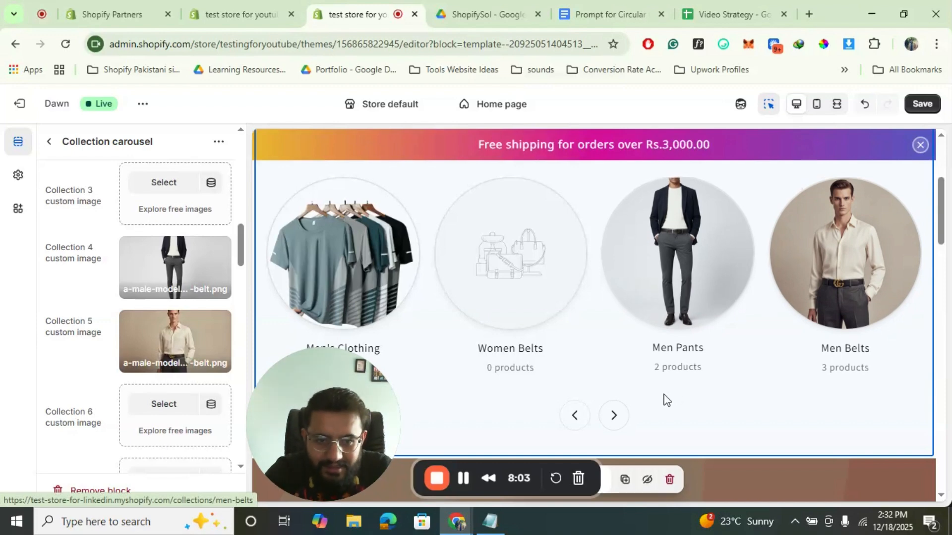
pyautogui.click(614, 416)
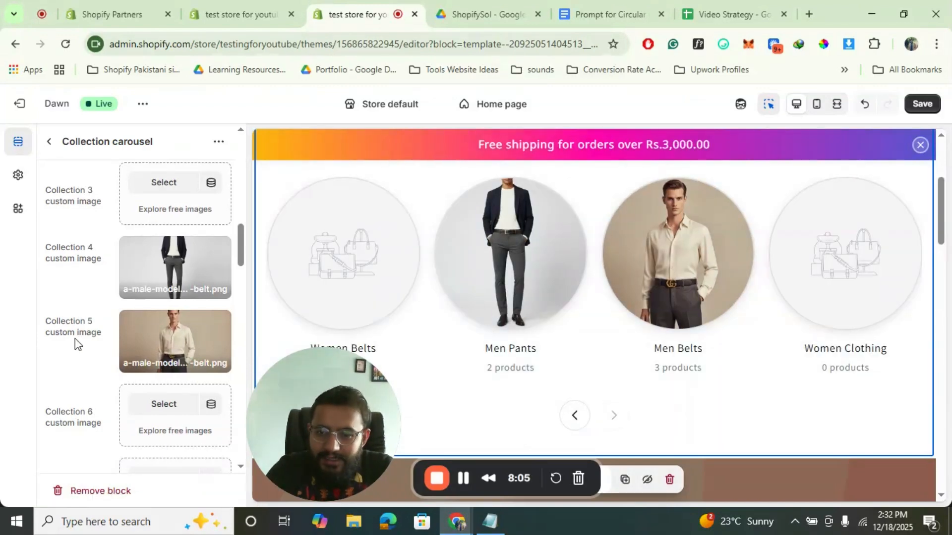
pyautogui.scroll(-10, 75, 338)
pyautogui.scroll(3, 76, 338)
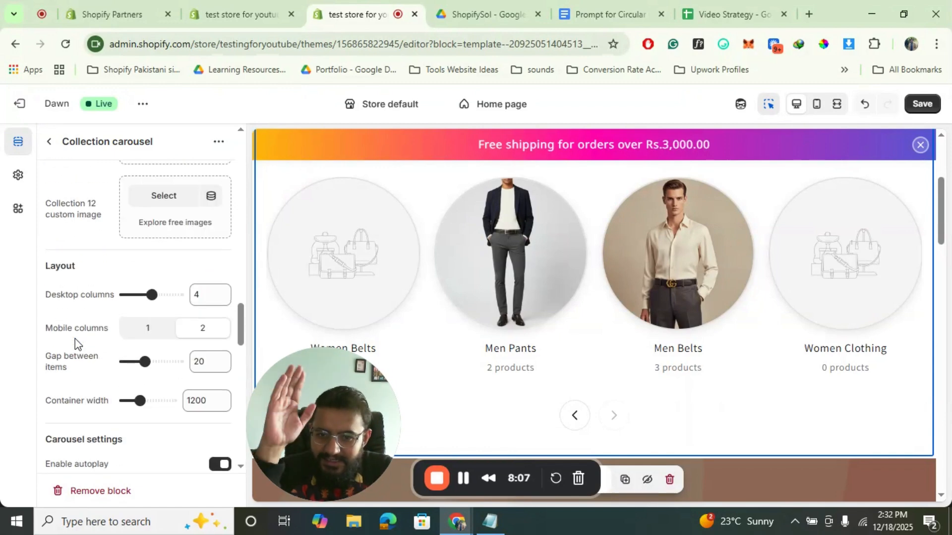
pyautogui.scroll(-10, 75, 338)
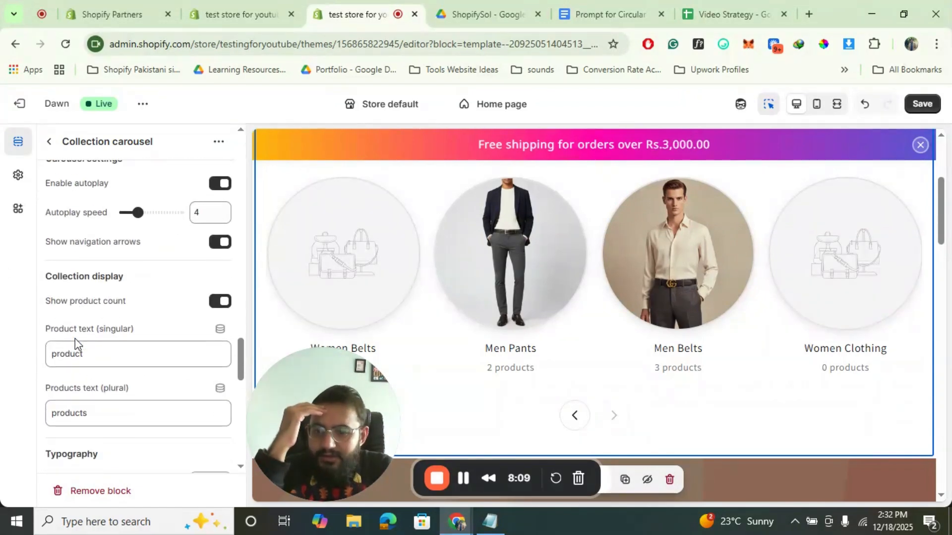
# Switch to the mobile preview and check the carousel's two-column layout and backward navigation
pyautogui.click(817, 114)
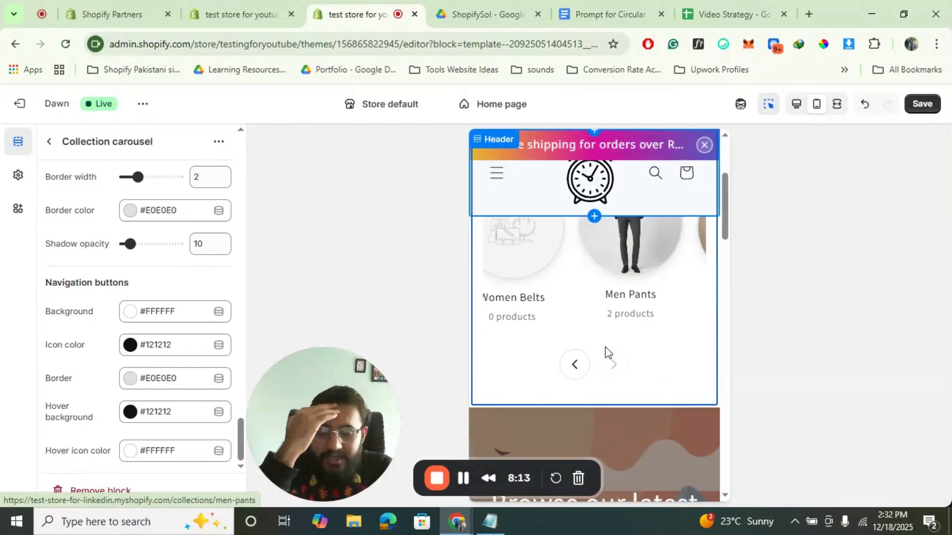
pyautogui.scroll(-3, 605, 351)
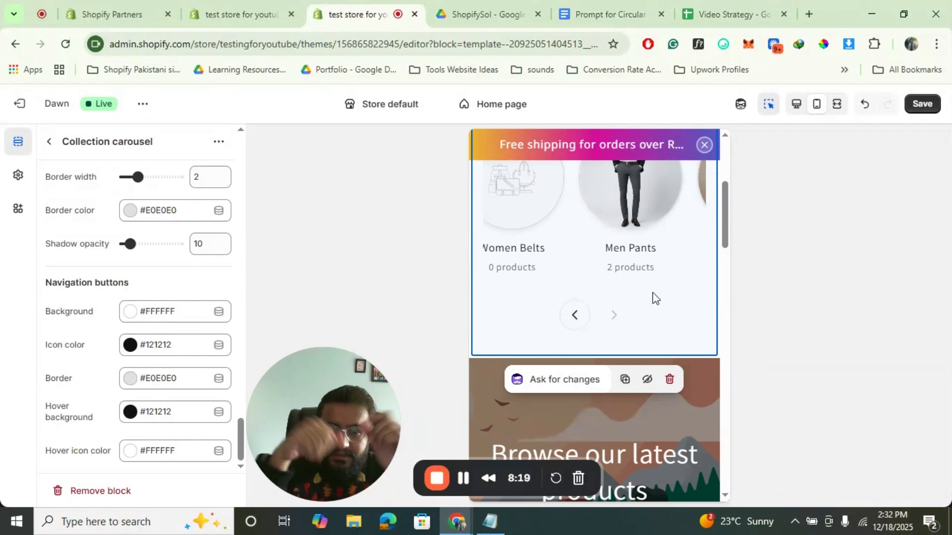
pyautogui.click(584, 315)
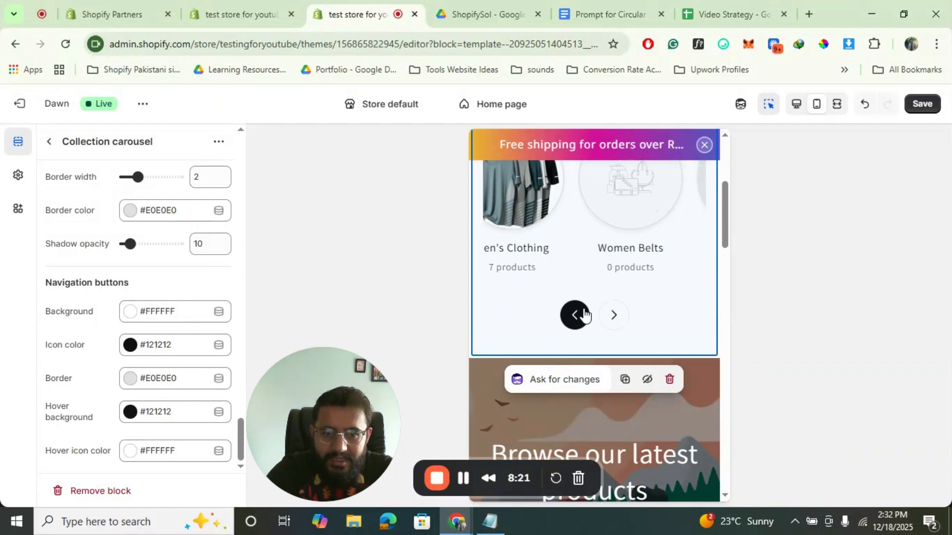
pyautogui.click(585, 315)
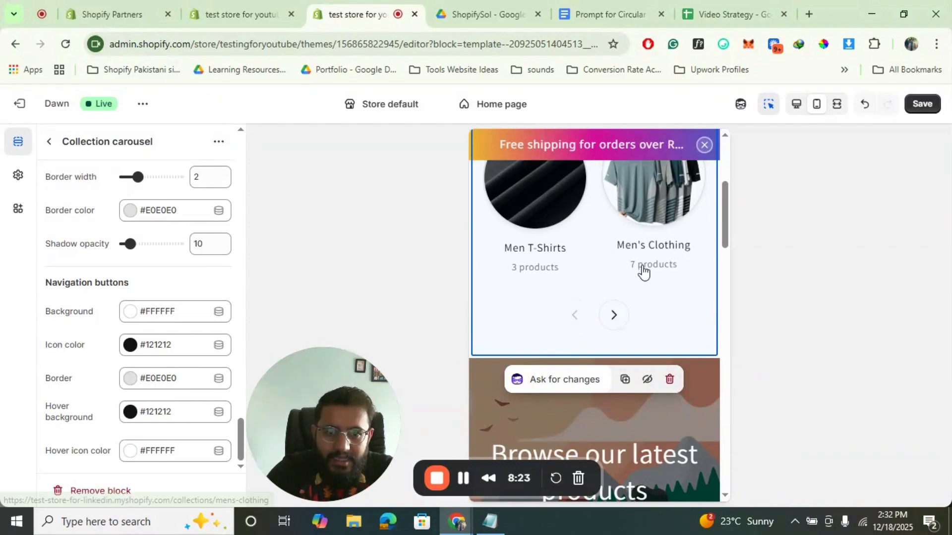
pyautogui.scroll(2, 644, 271)
pyautogui.scroll(-2, 644, 272)
pyautogui.scroll(3, 645, 271)
pyautogui.scroll(-1, 641, 265)
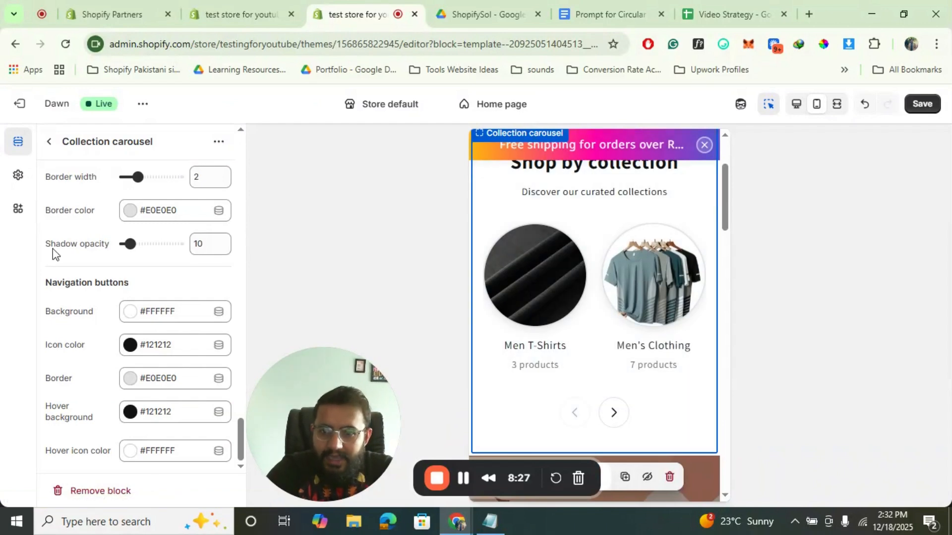
# Try autoplay speeds of 10 and 2 on the carousel and set the speed back to 4
pyautogui.scroll(6, 120, 390)
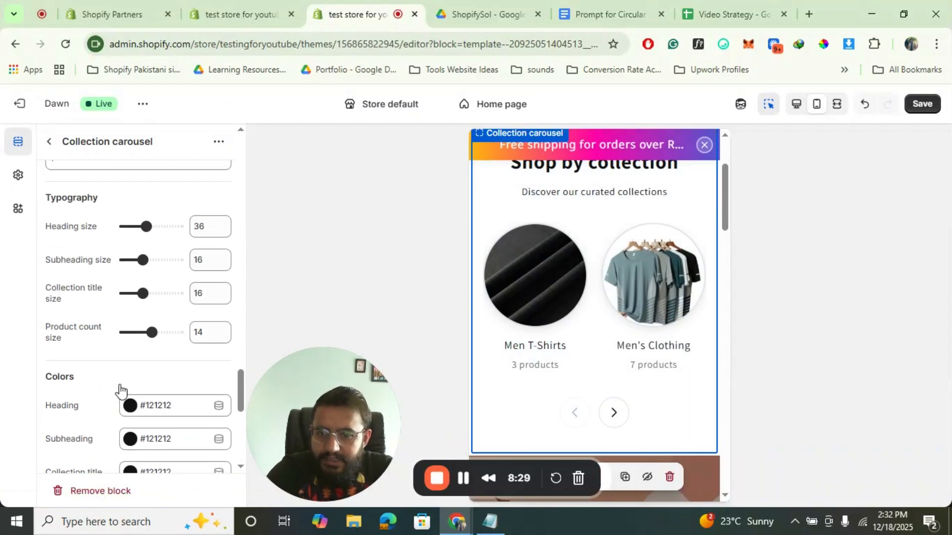
pyautogui.scroll(7, 120, 390)
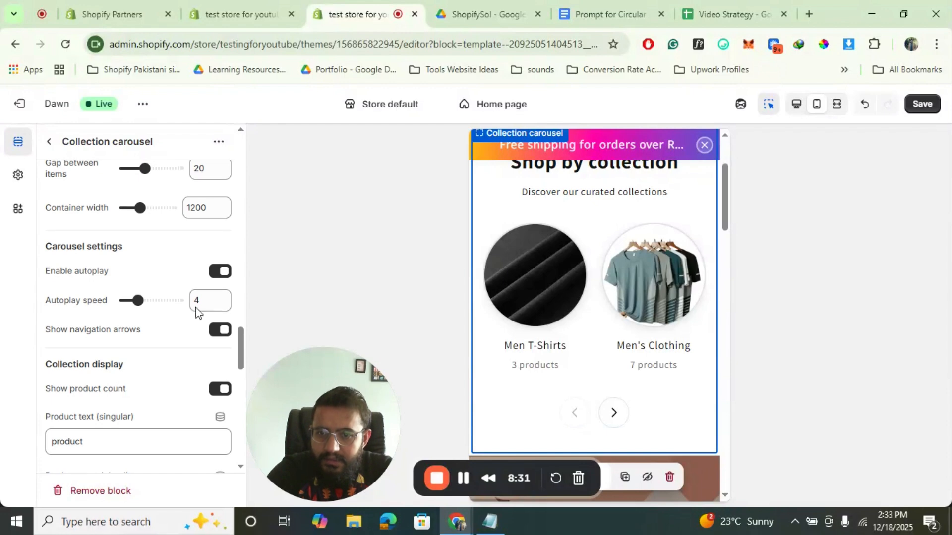
pyautogui.moveTo(135, 296); pyautogui.dragTo(178, 301)
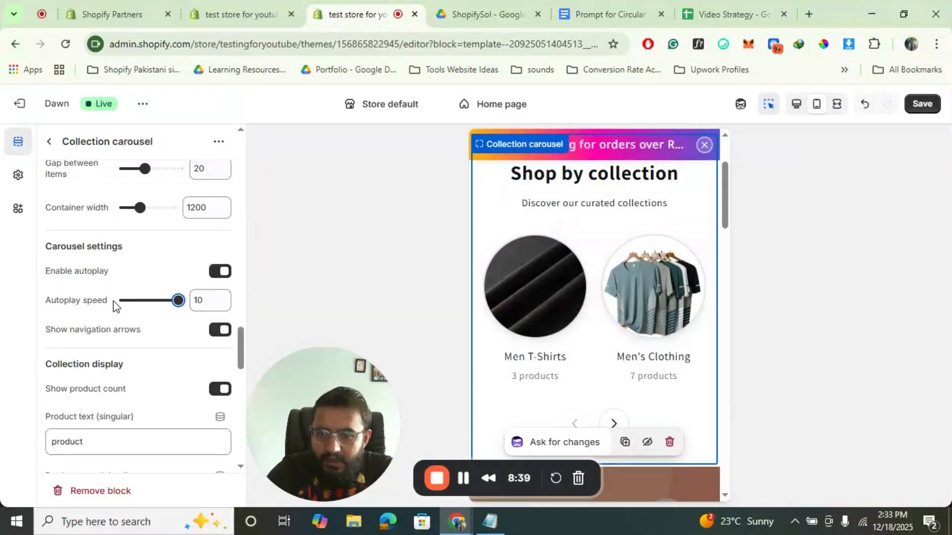
pyautogui.click(126, 299)
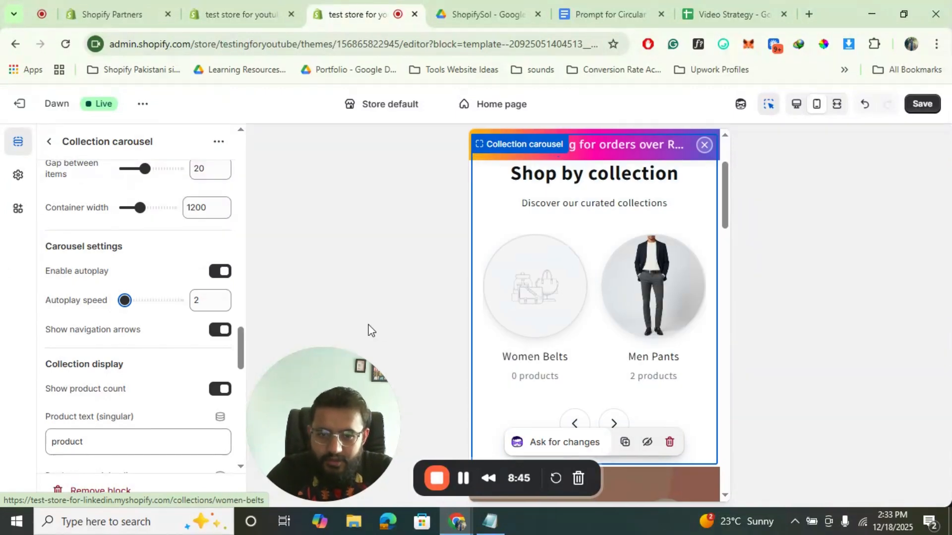
pyautogui.doubleClick(197, 300)
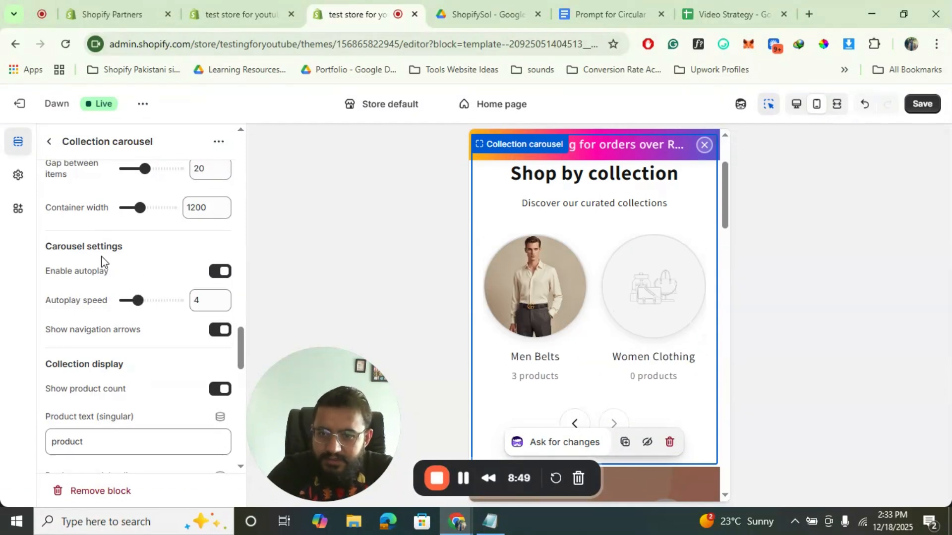
# Return to the desktop preview and examine the finished carousel's heading, collection images, autoplay and forward navigation
pyautogui.scroll(10, 154, 325)
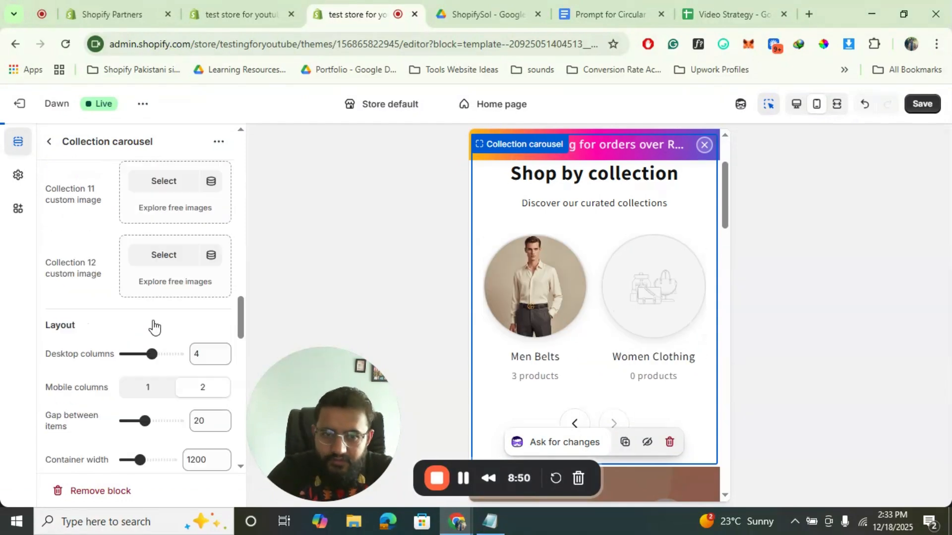
pyautogui.click(795, 106)
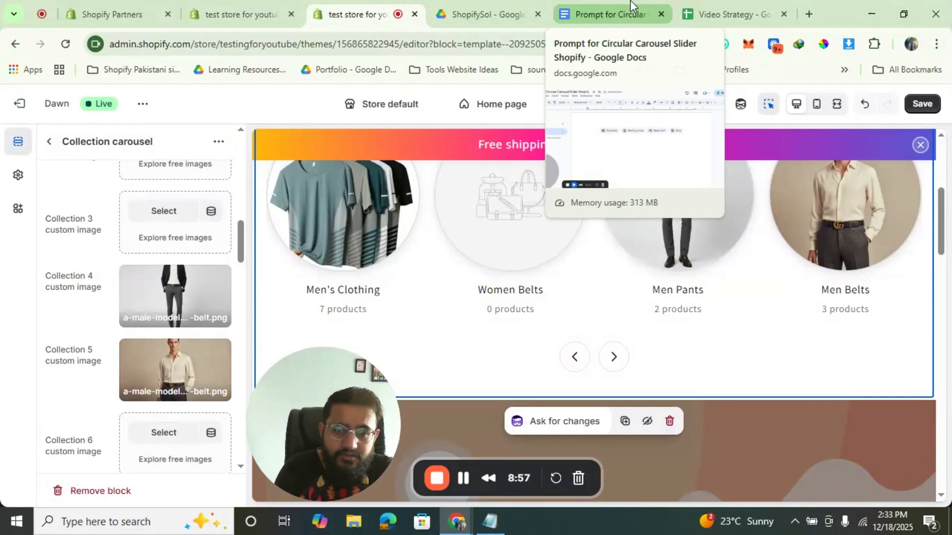
pyautogui.scroll(1, 689, 345)
pyautogui.scroll(-2, 692, 345)
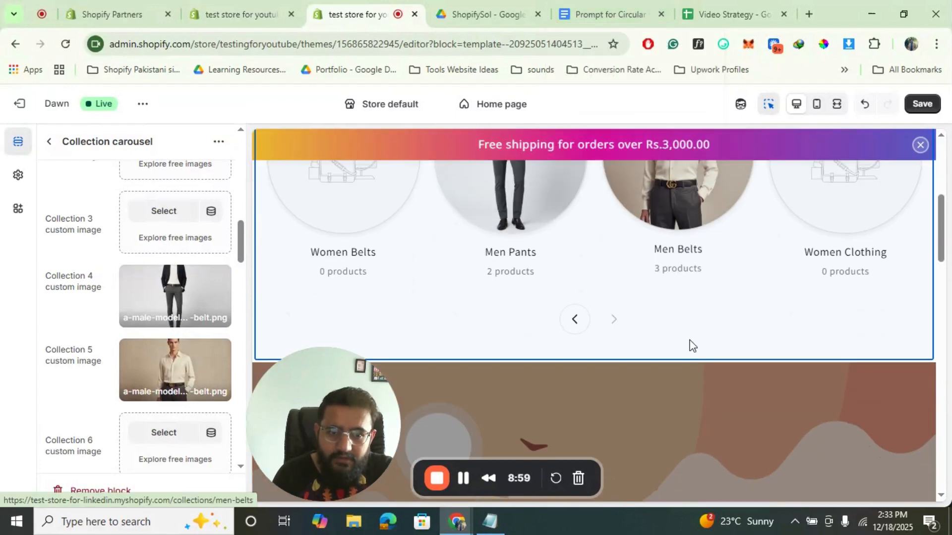
pyautogui.scroll(1, 616, 266)
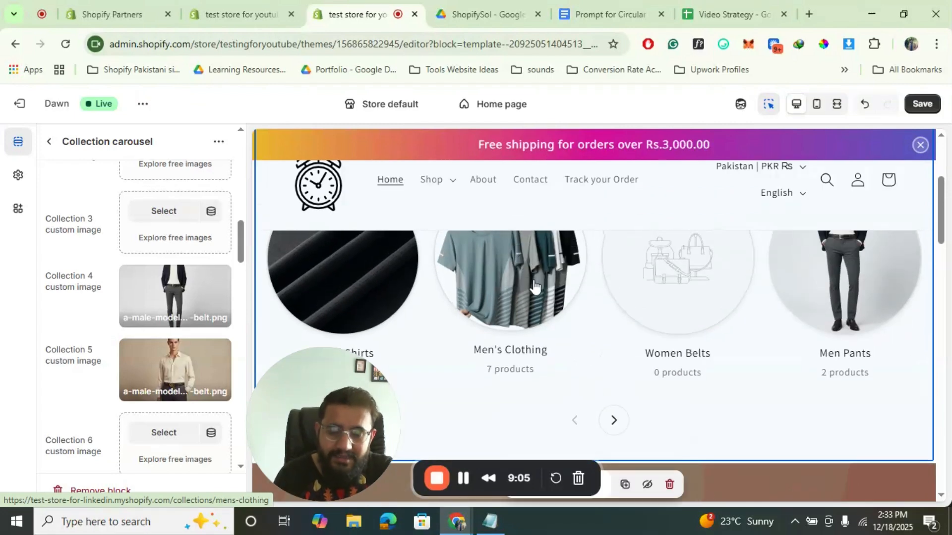
pyautogui.scroll(3, 533, 287)
pyautogui.scroll(-1, 533, 286)
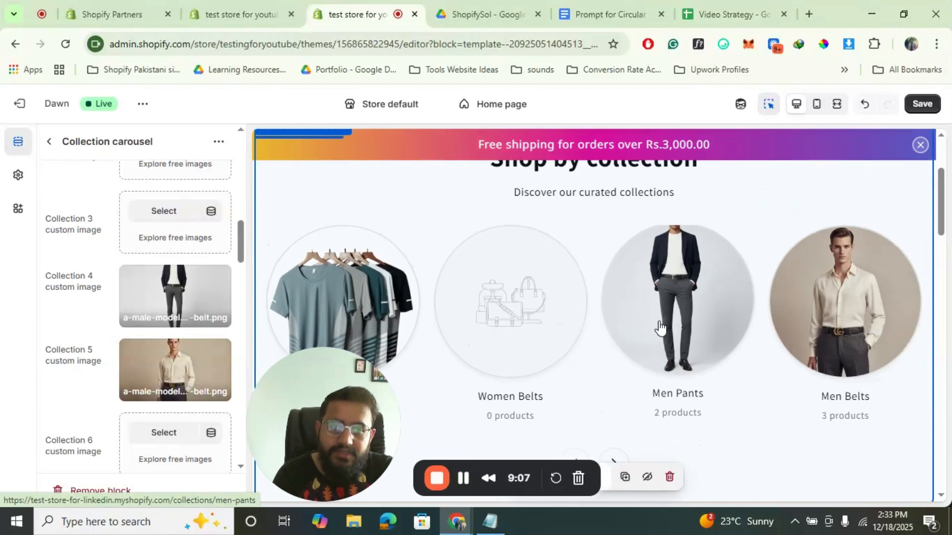
pyautogui.scroll(-3, 660, 328)
pyautogui.click(614, 330)
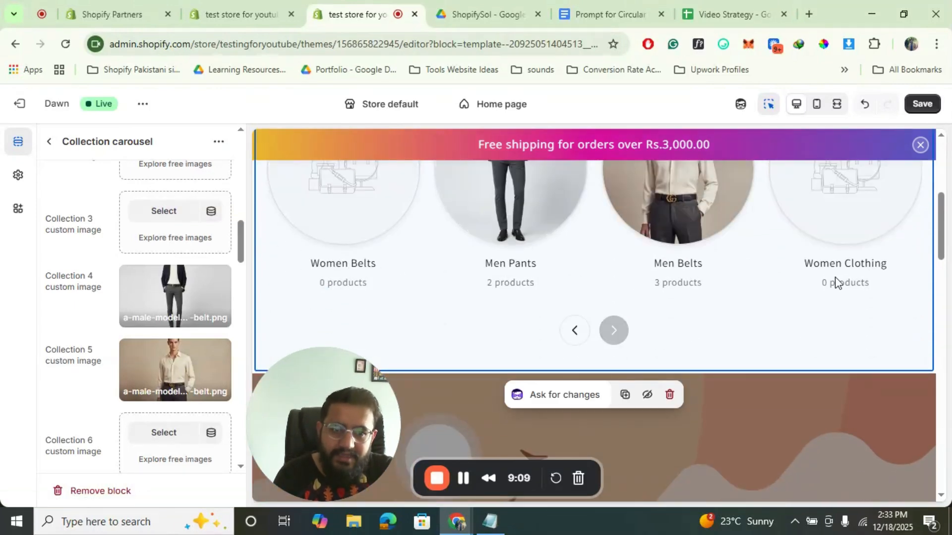
pyautogui.scroll(3, 837, 284)
pyautogui.scroll(-2, 837, 283)
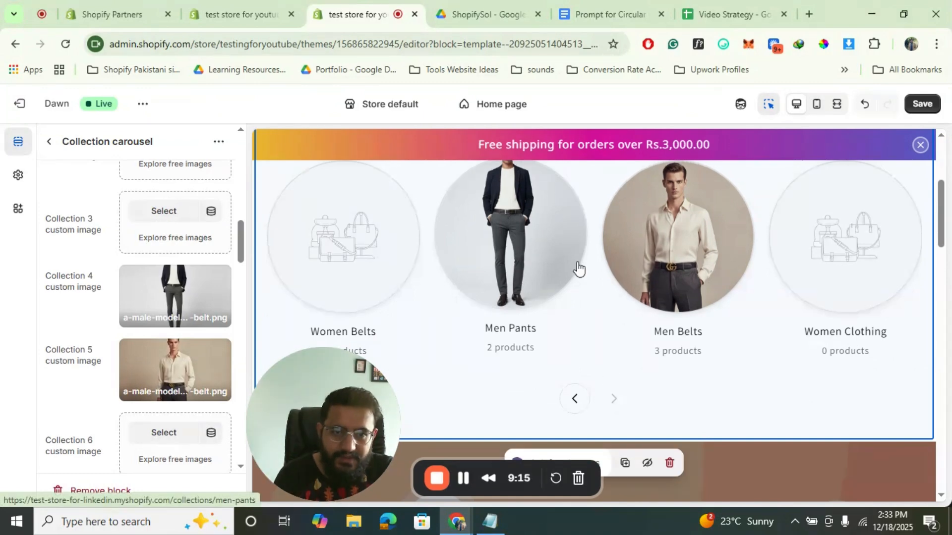
pyautogui.scroll(2, 578, 269)
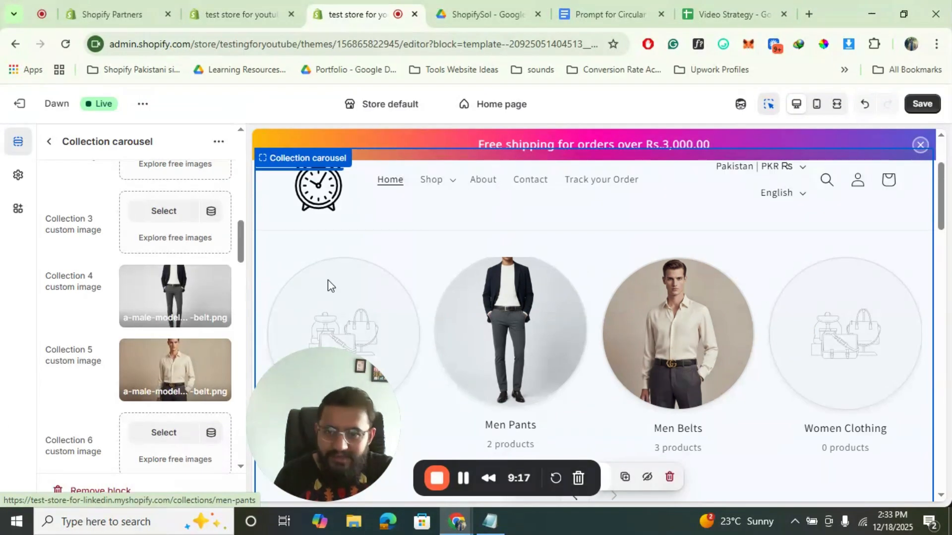
# Review the carousel block's custom image, layout, autoplay, text size, color, image style and navigation button settings
pyautogui.scroll(-3, 202, 298)
pyautogui.scroll(10, 202, 298)
pyautogui.scroll(-5, 201, 298)
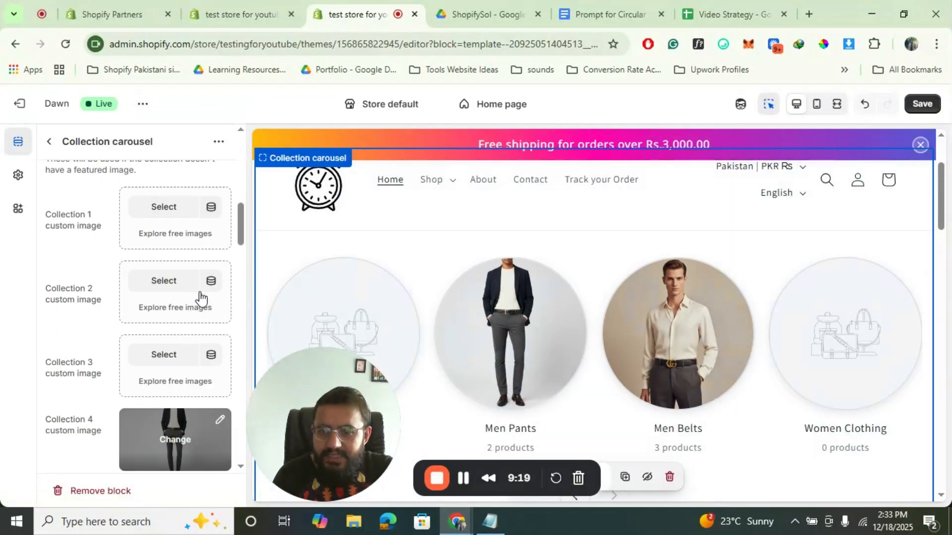
pyautogui.scroll(-10, 201, 298)
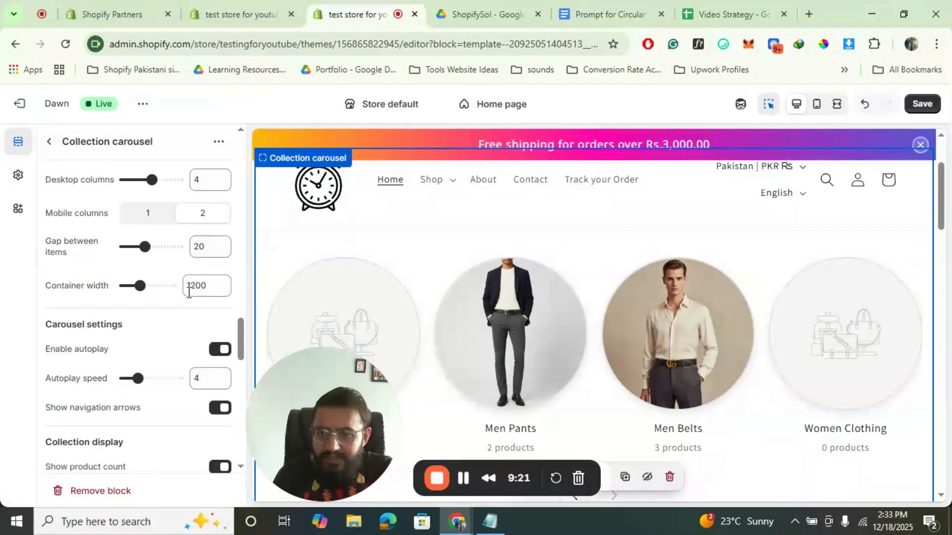
pyautogui.scroll(-8, 127, 368)
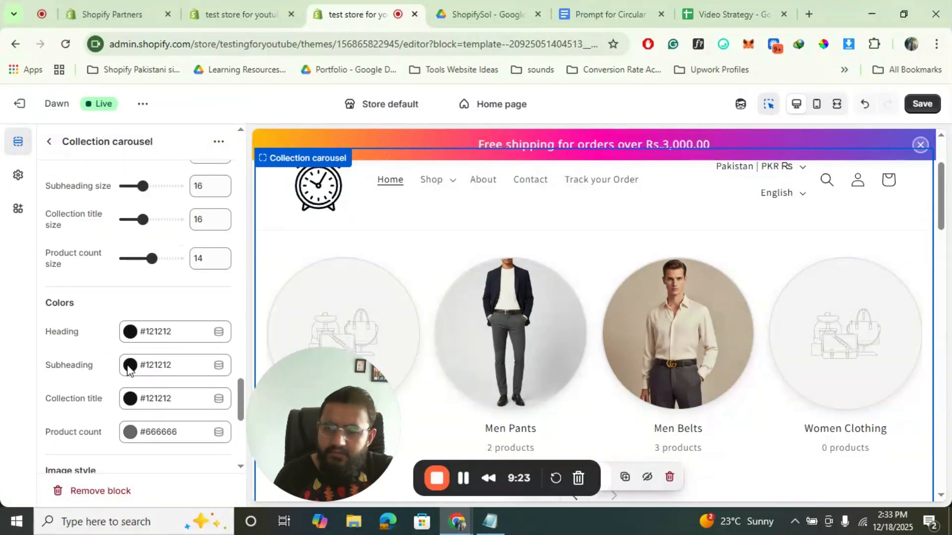
pyautogui.scroll(1, 128, 369)
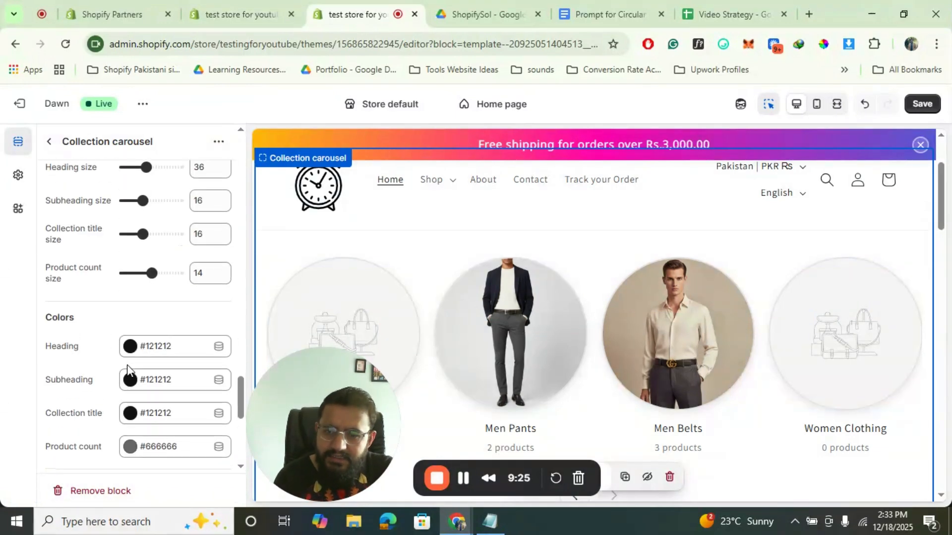
pyautogui.scroll(-5, 128, 369)
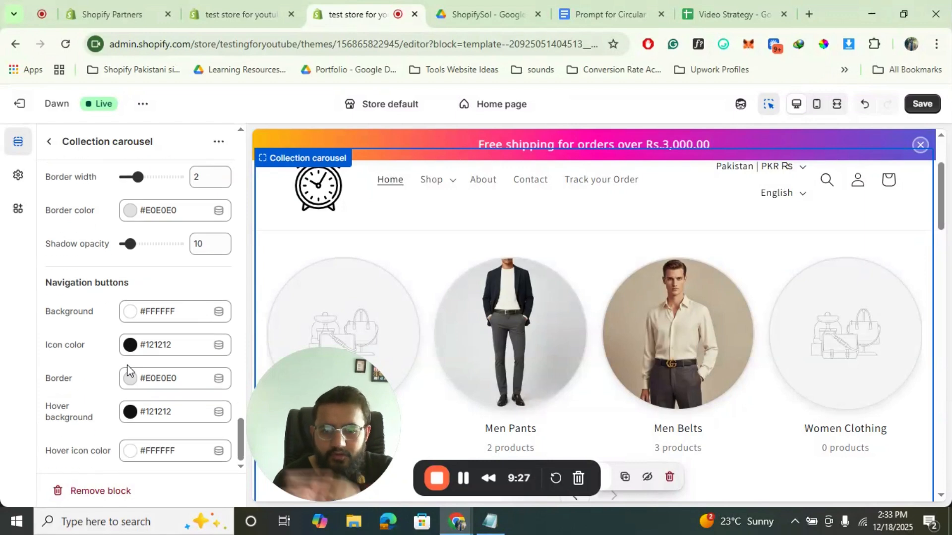
pyautogui.scroll(15, 128, 369)
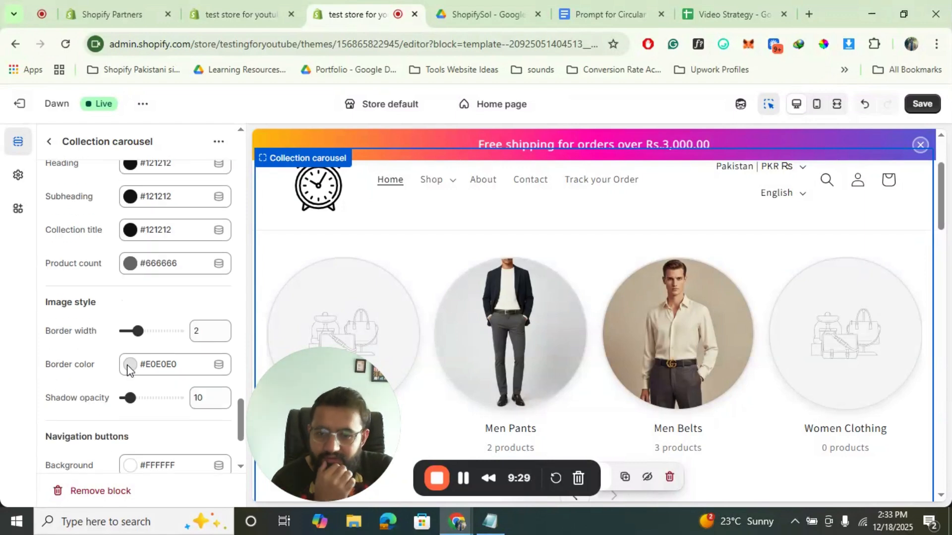